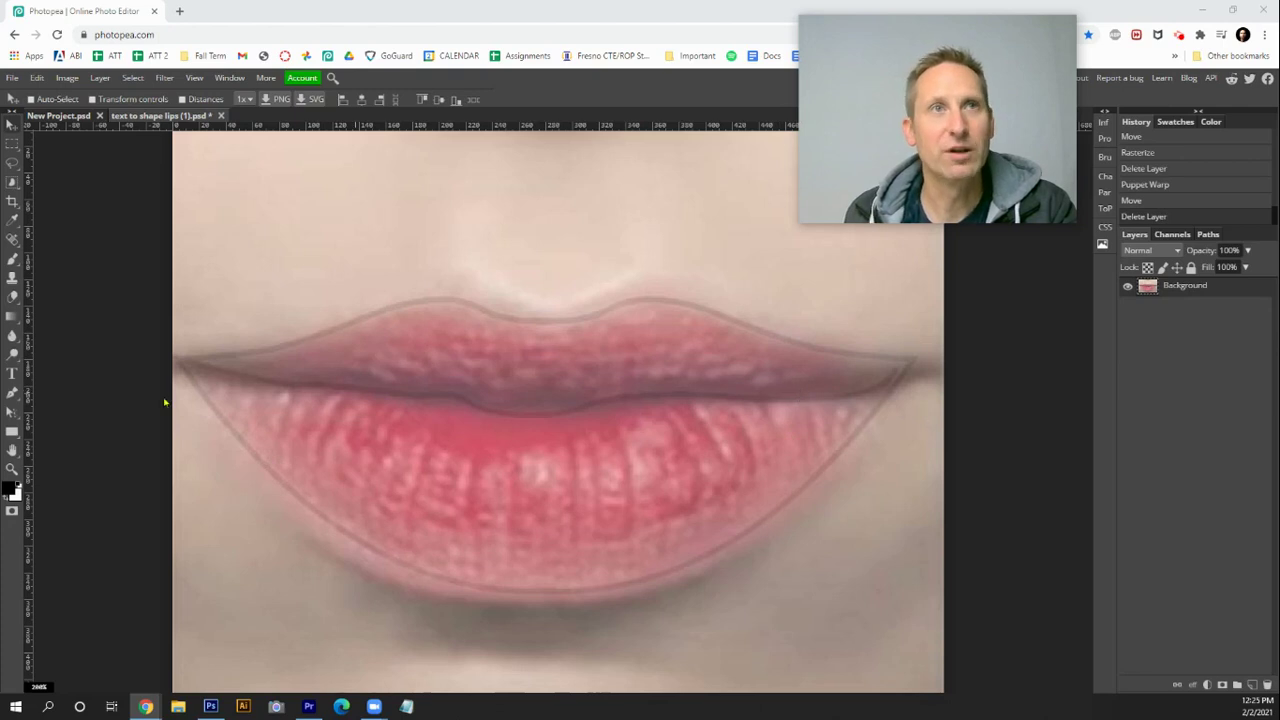
Step: Type MARIPOSA as a new text layer and drag it across the lips
click(13, 373)
click(484, 360)
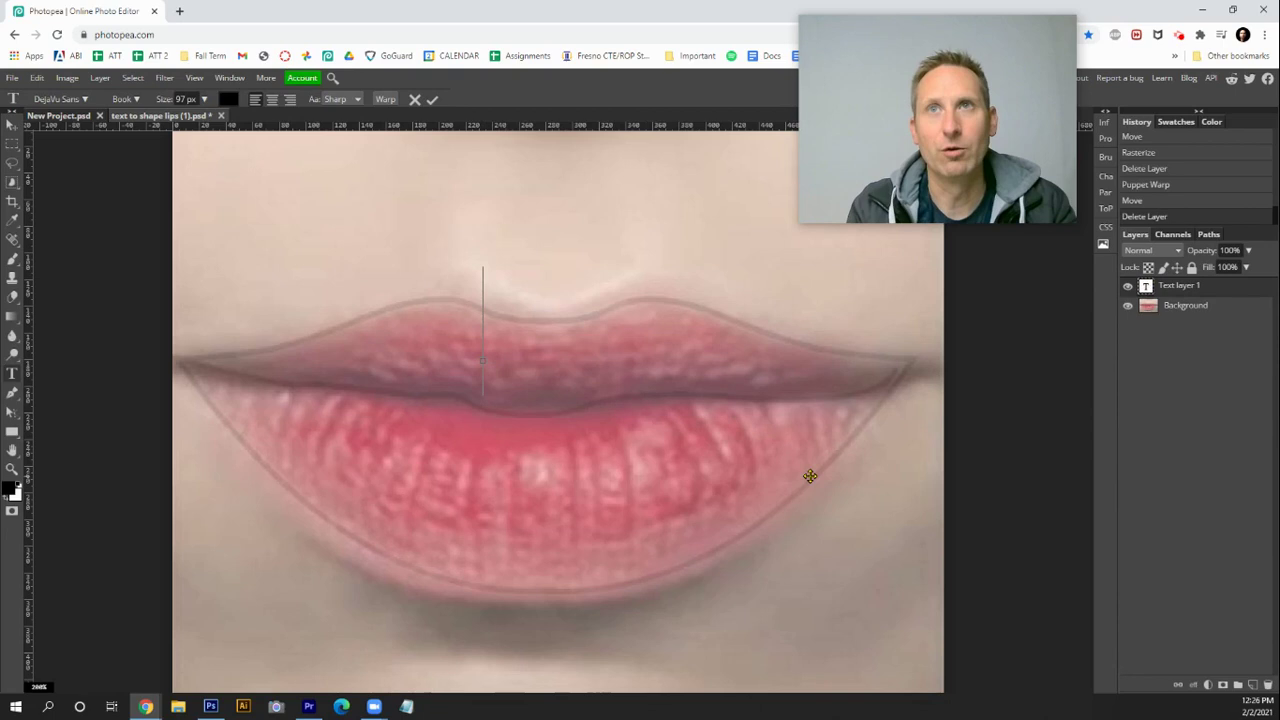
text(MARIPO)
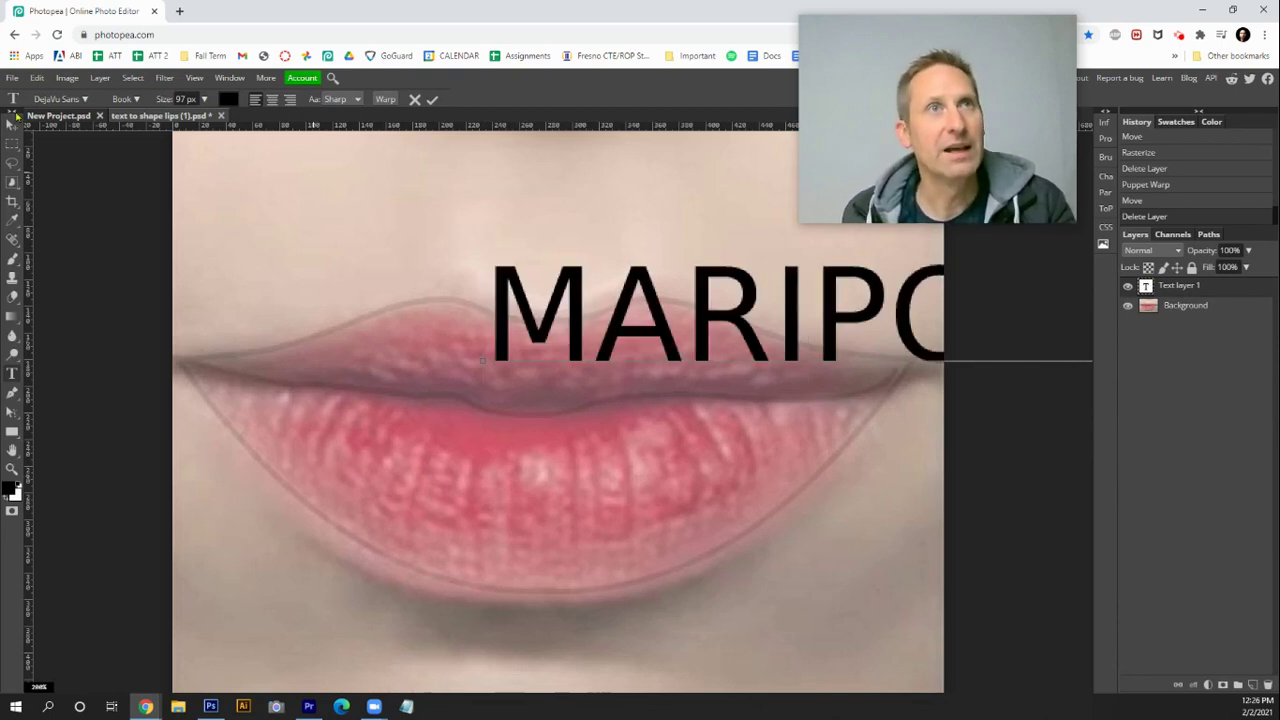
click(12, 122)
drag(505, 316, 228, 329)
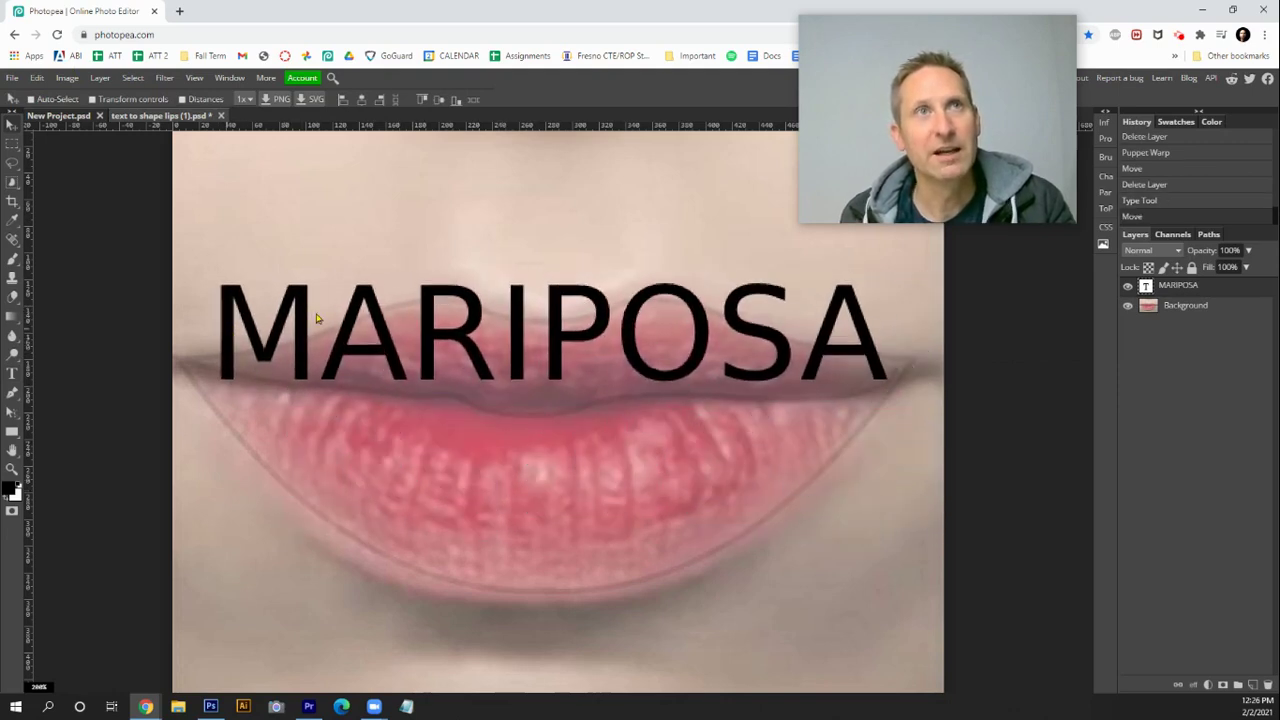
Step: Scale MARIPOSA wider and shorter, nudge it right and down, and apply the transform
click(37, 78)
mouse_move(80, 372)
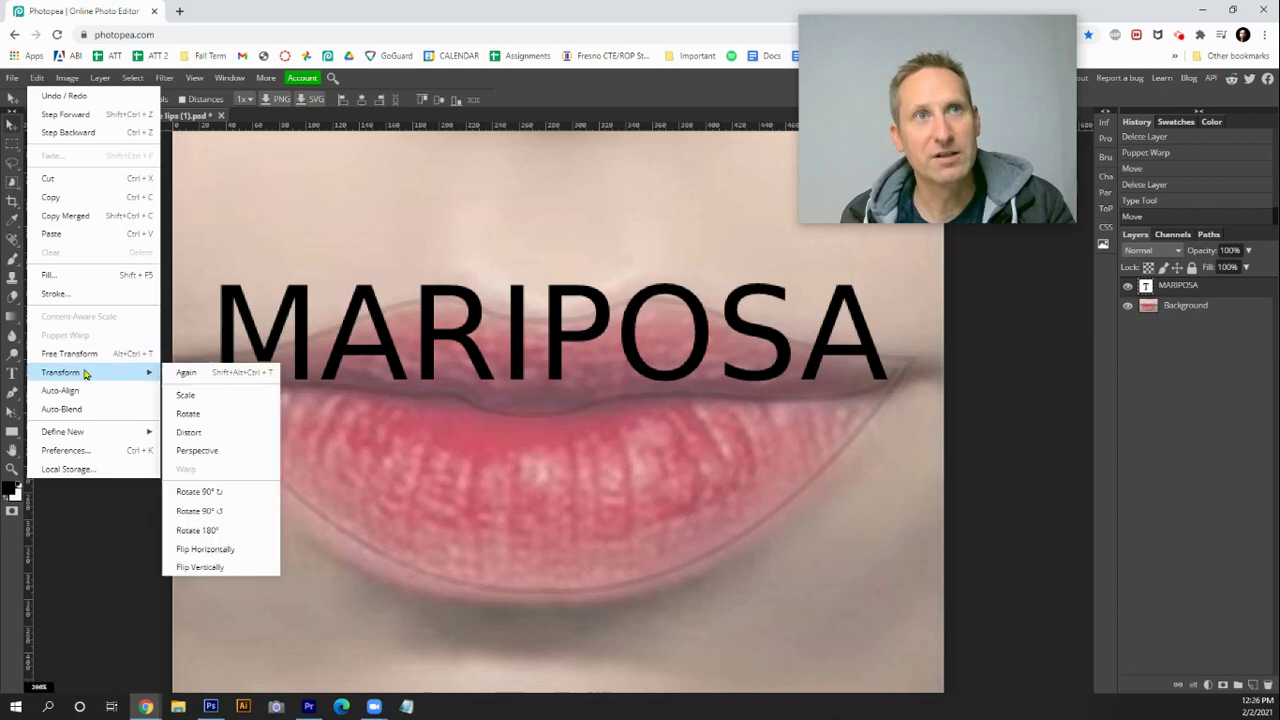
click(198, 394)
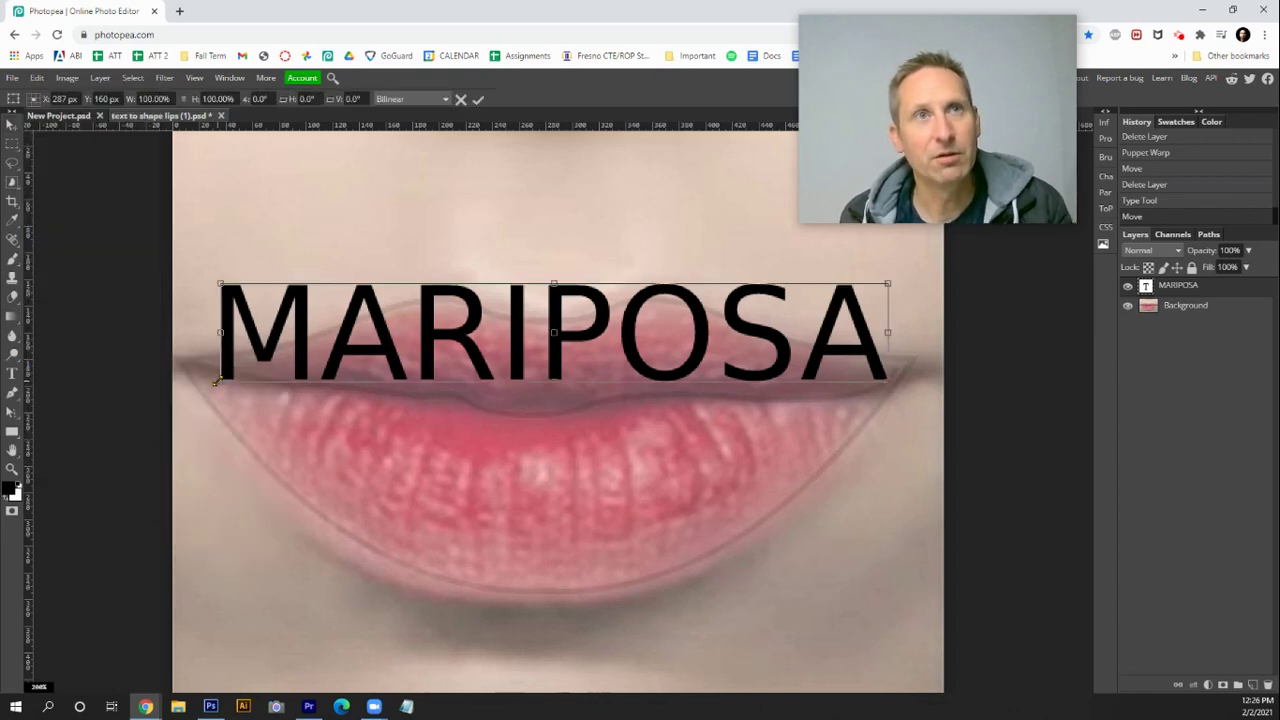
drag(215, 381, 182, 368)
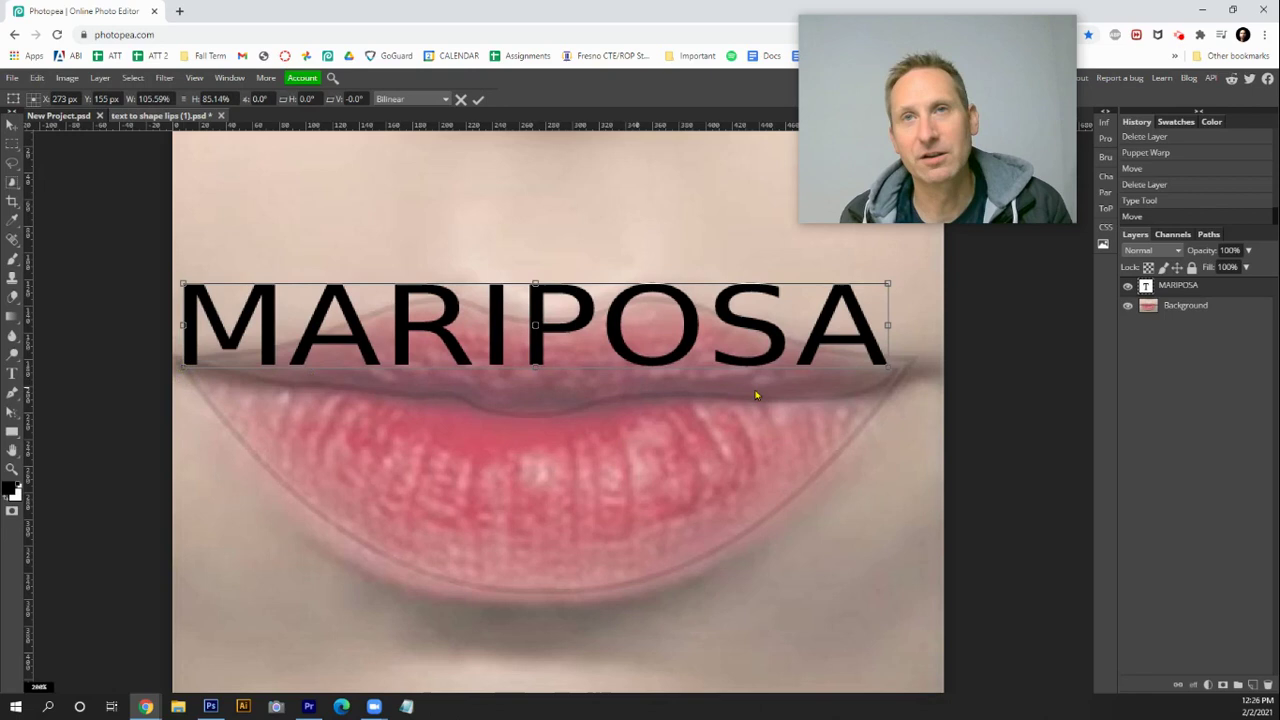
drag(887, 370, 912, 375)
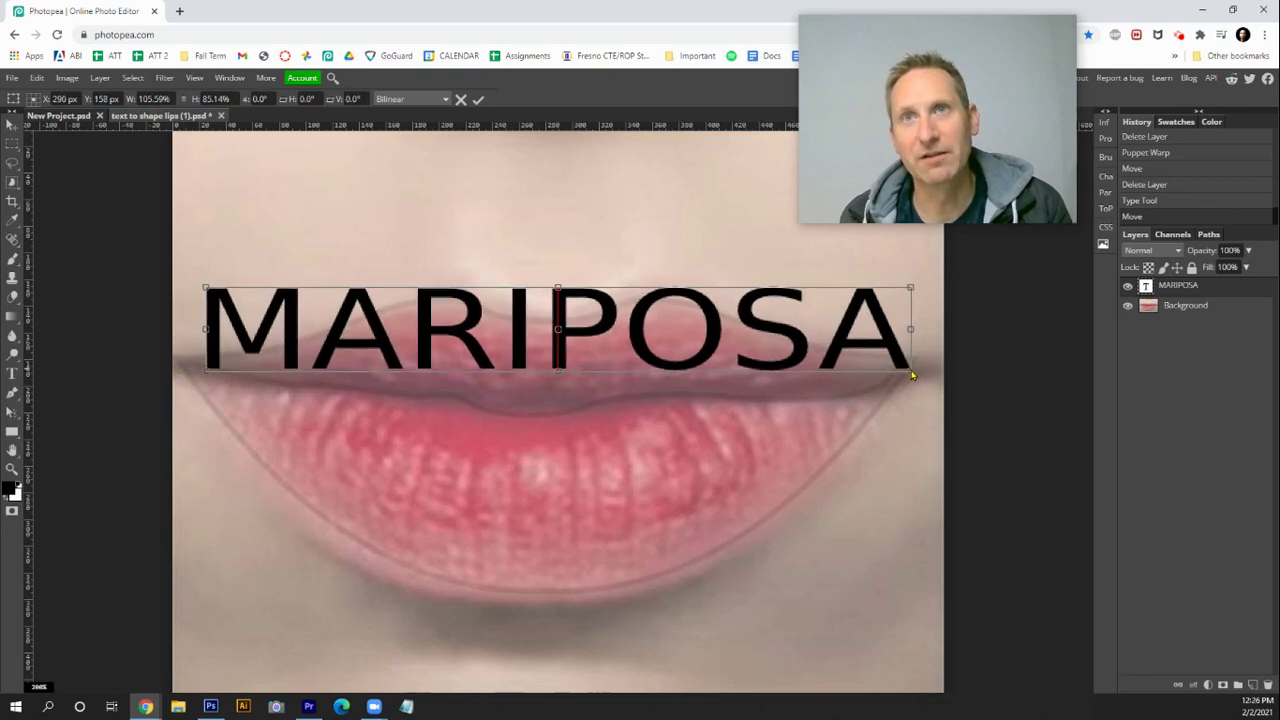
key(Return)
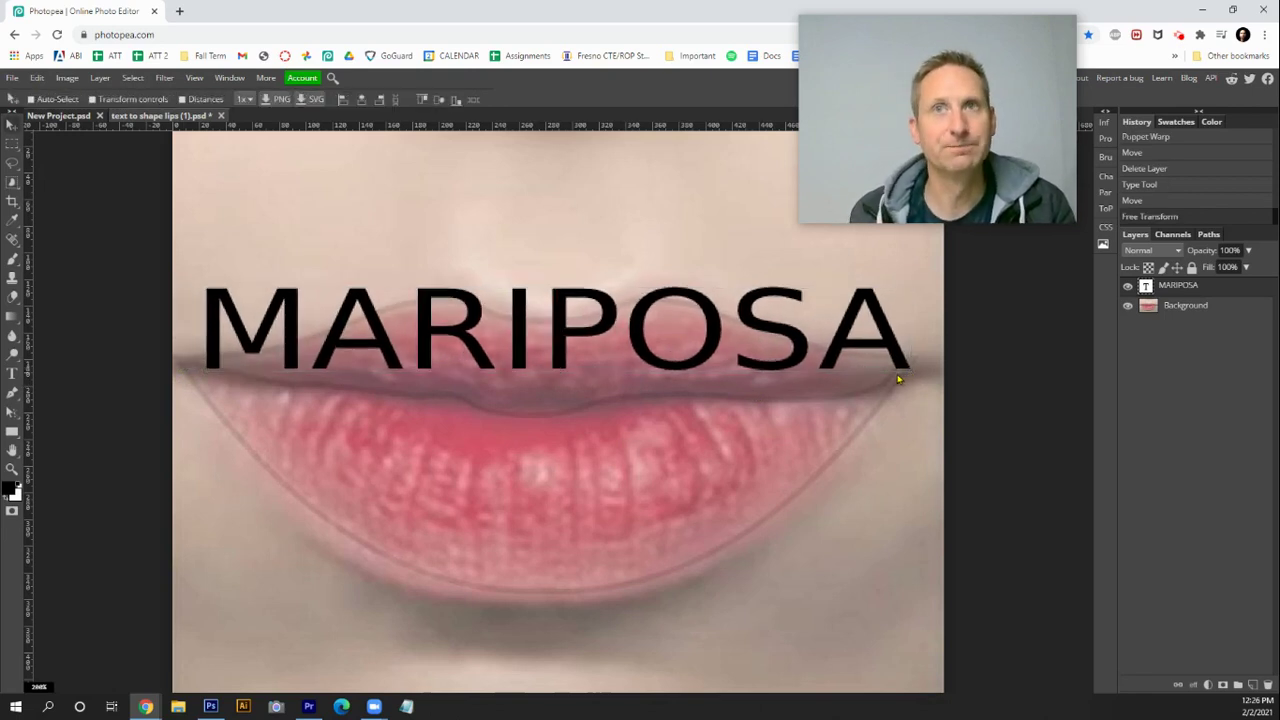
Step: Rasterize the MARIPOSA text layer from its Layers panel context menu
right_click(1196, 288)
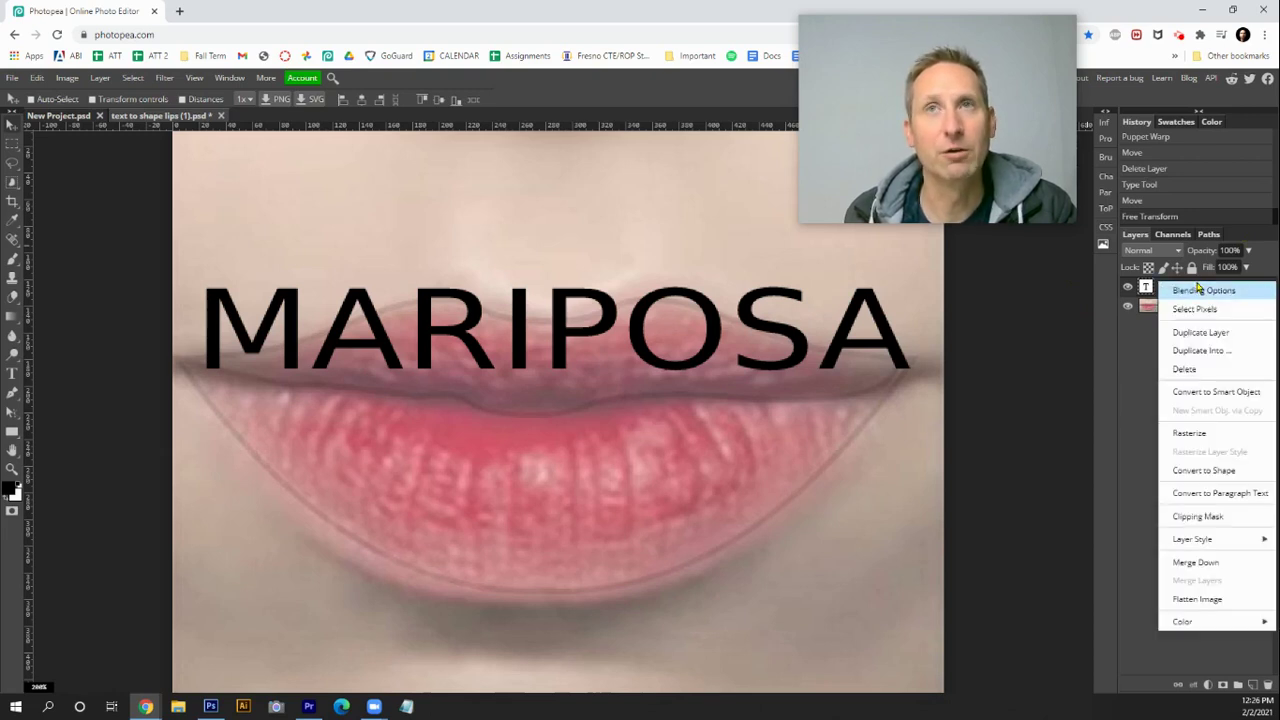
click(1190, 434)
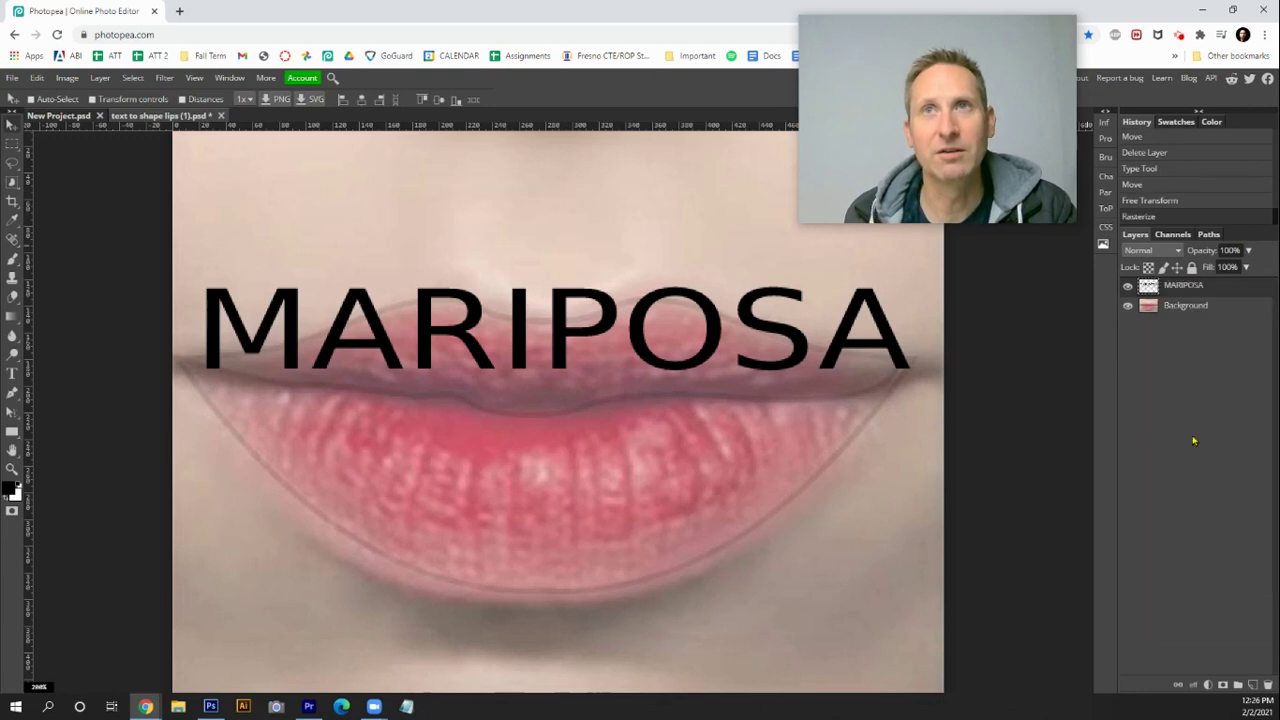
Step: Start Puppet Warp on MARIPOSA with Distort mode and Large mesh density
click(37, 80)
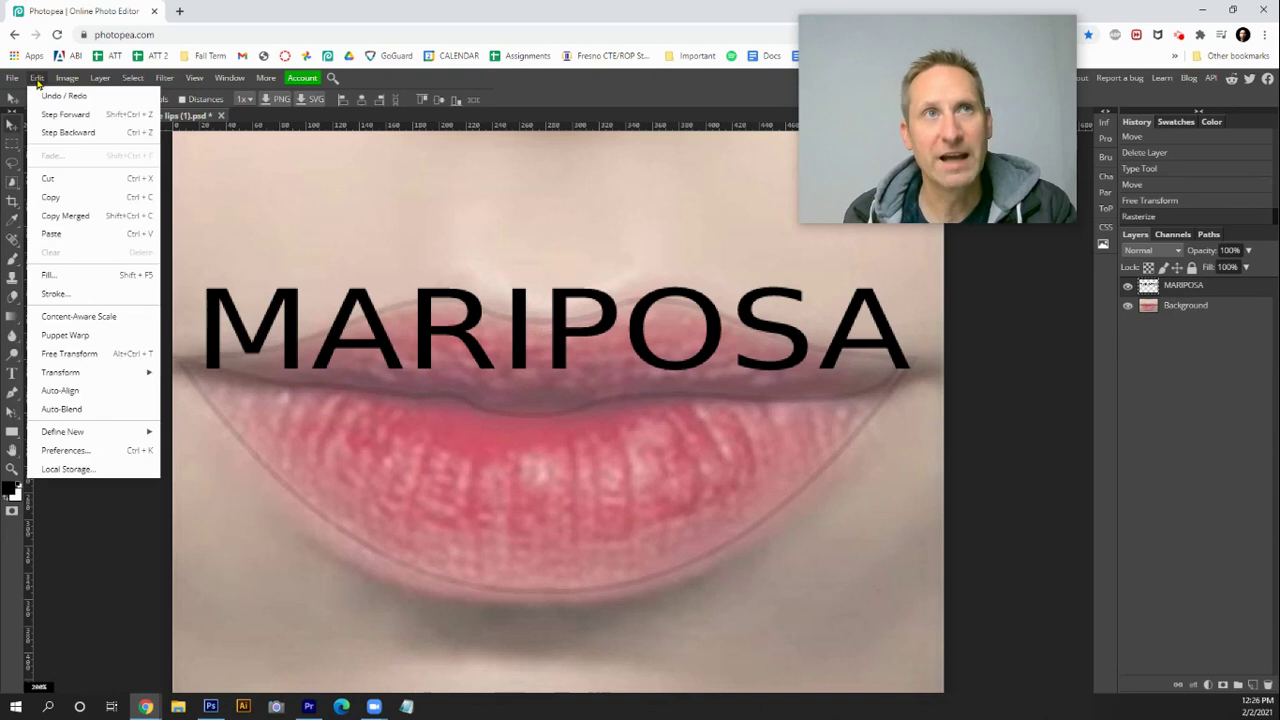
click(123, 338)
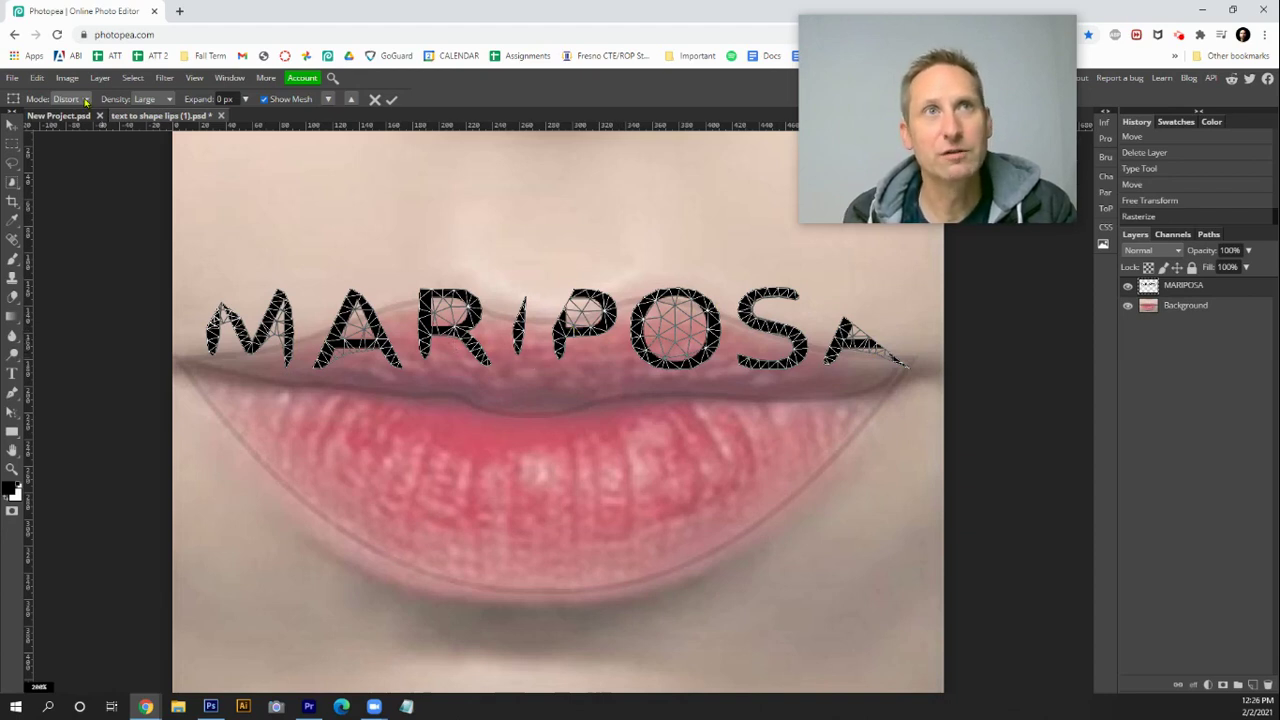
click(86, 100)
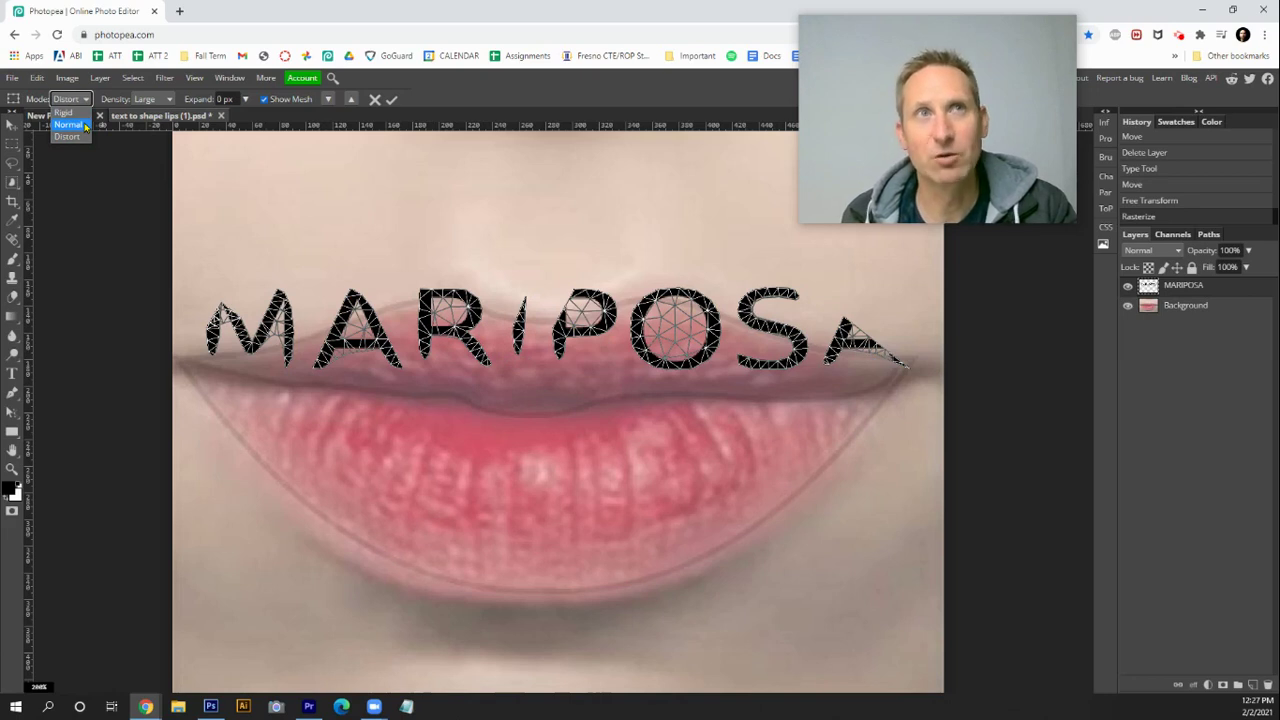
click(80, 137)
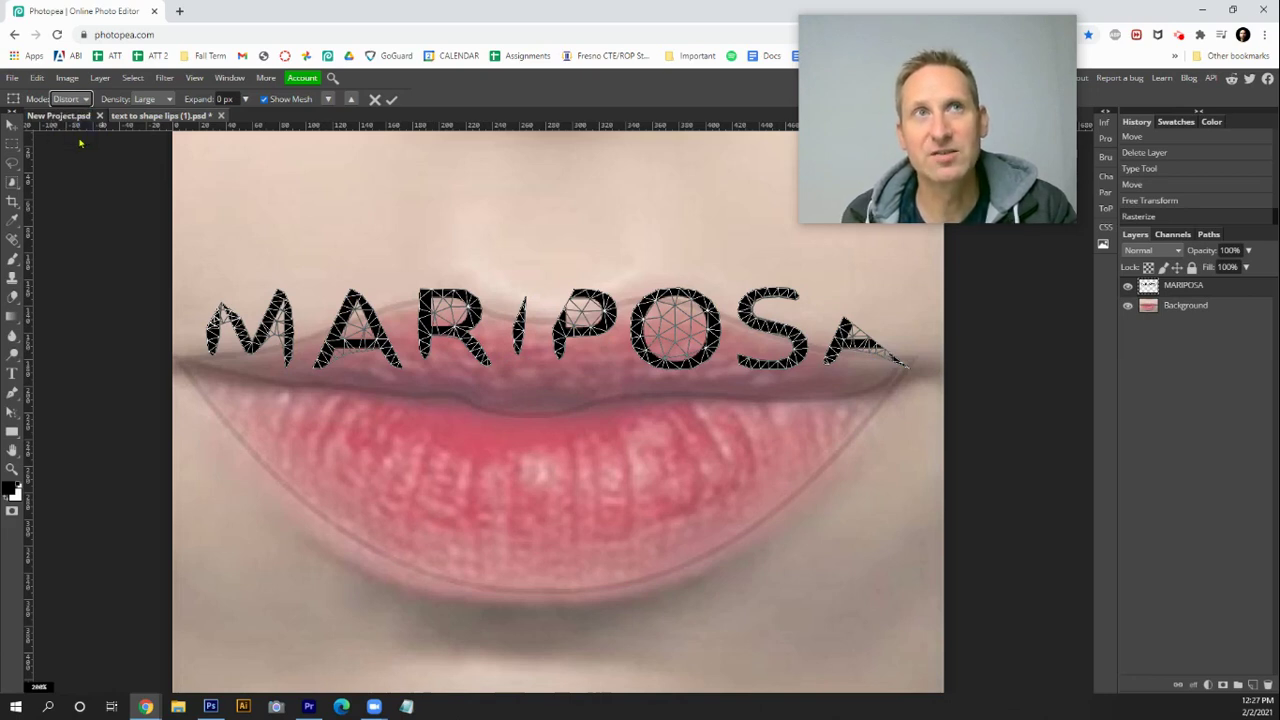
click(169, 101)
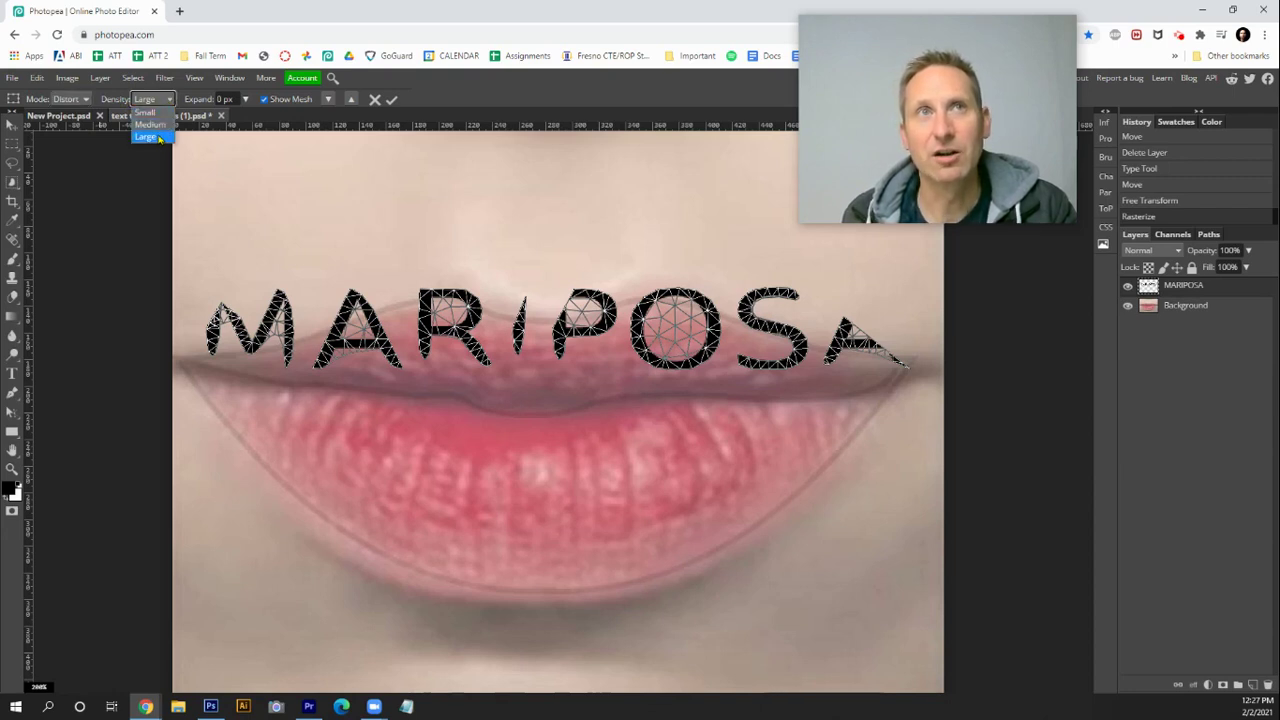
click(158, 138)
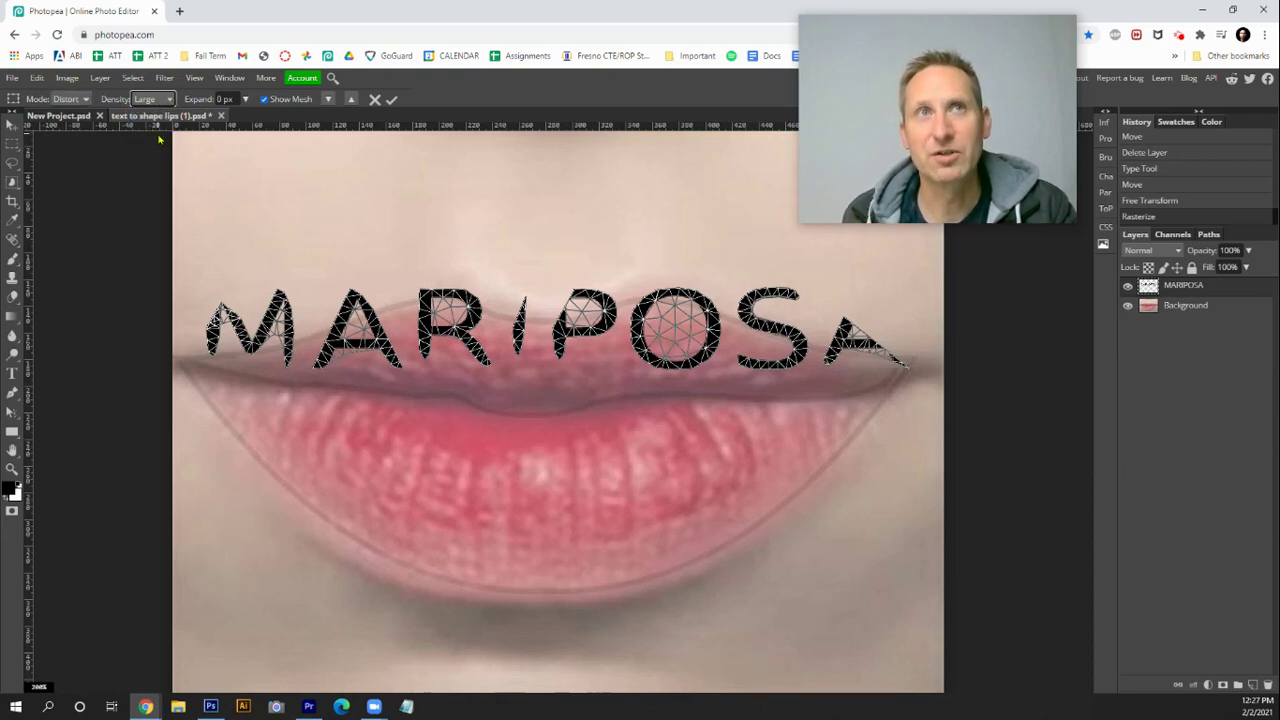
Step: Pin and drag the I, P and O so they bend into the lip's center dip
click(517, 349)
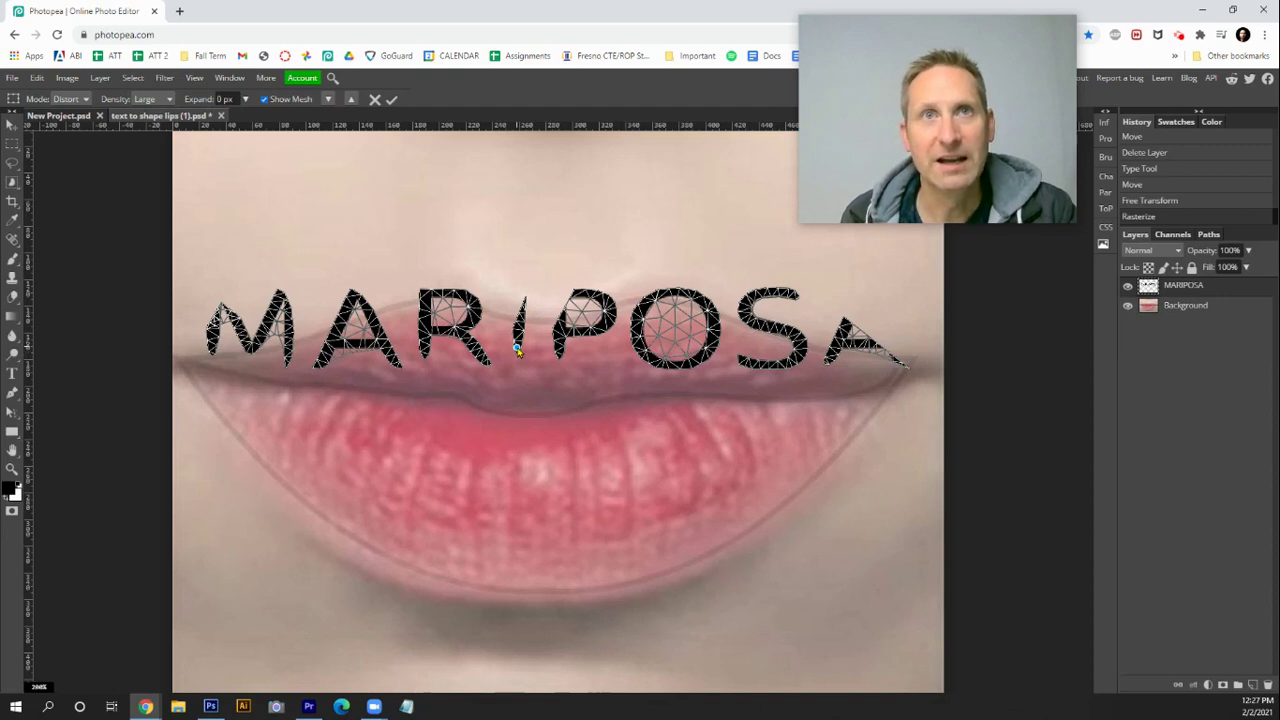
drag(517, 349, 518, 410)
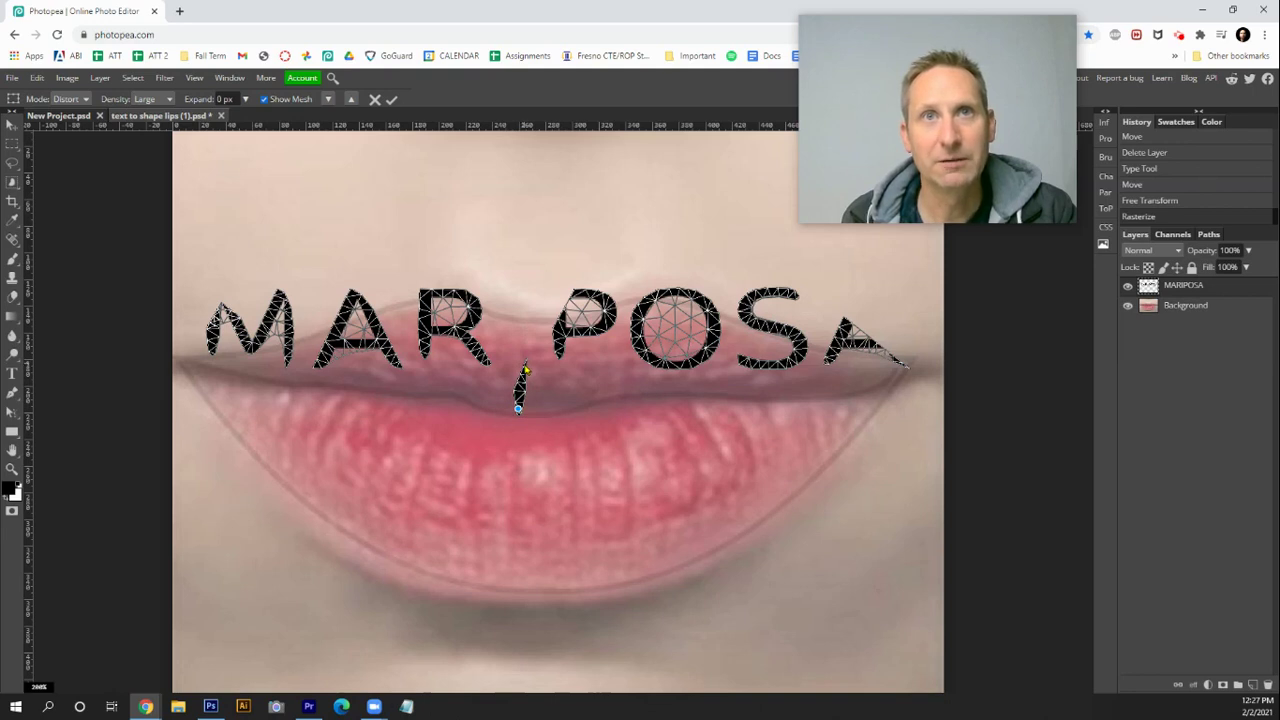
drag(522, 368, 521, 323)
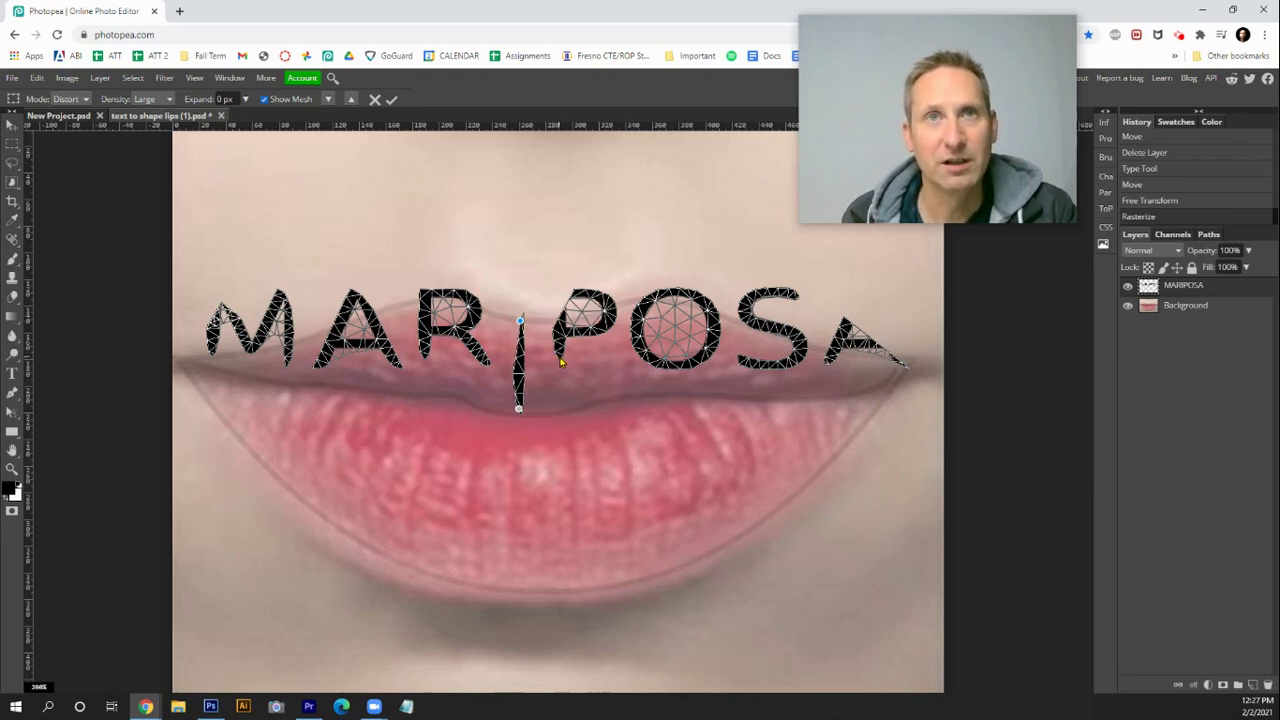
drag(559, 356, 554, 403)
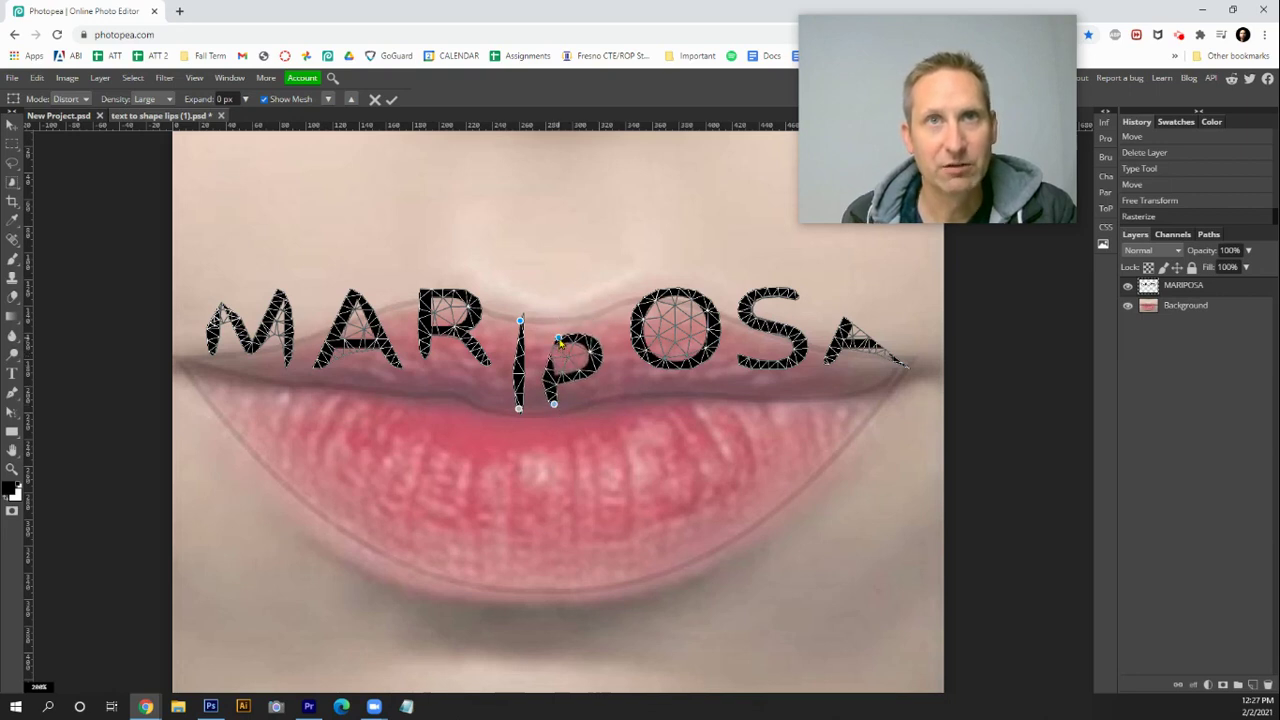
drag(560, 342, 601, 355)
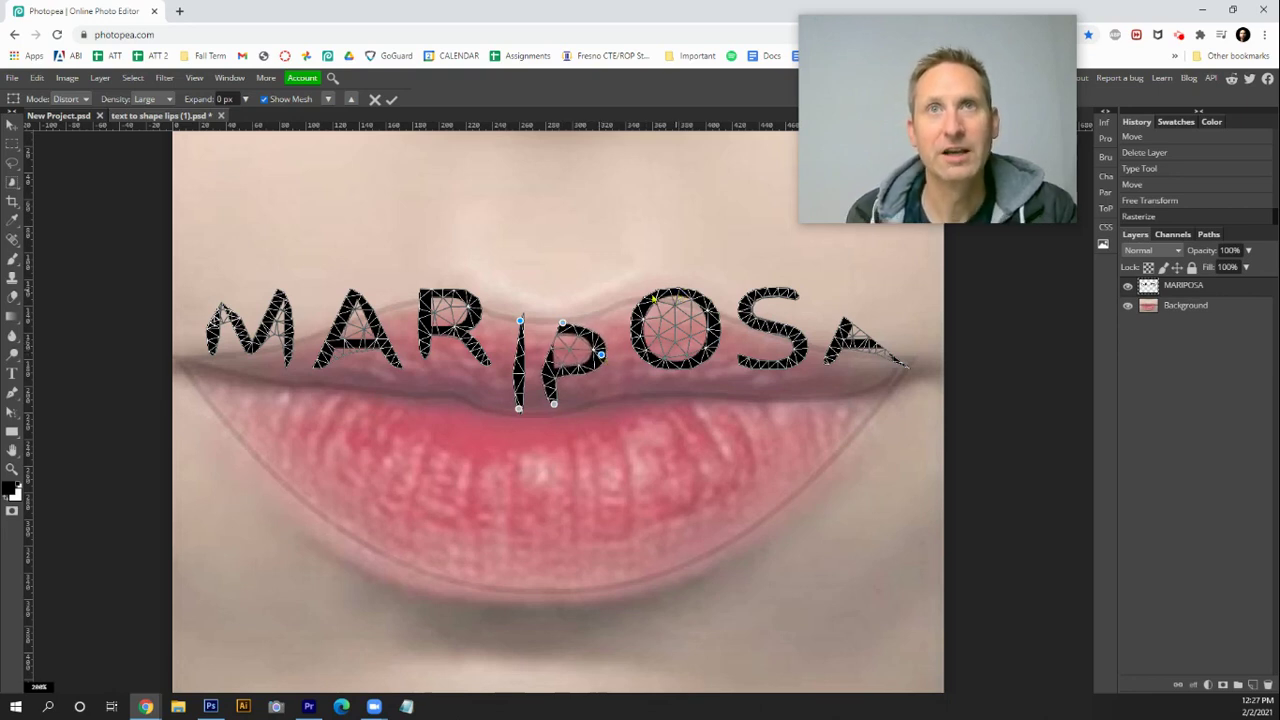
drag(675, 299, 631, 318)
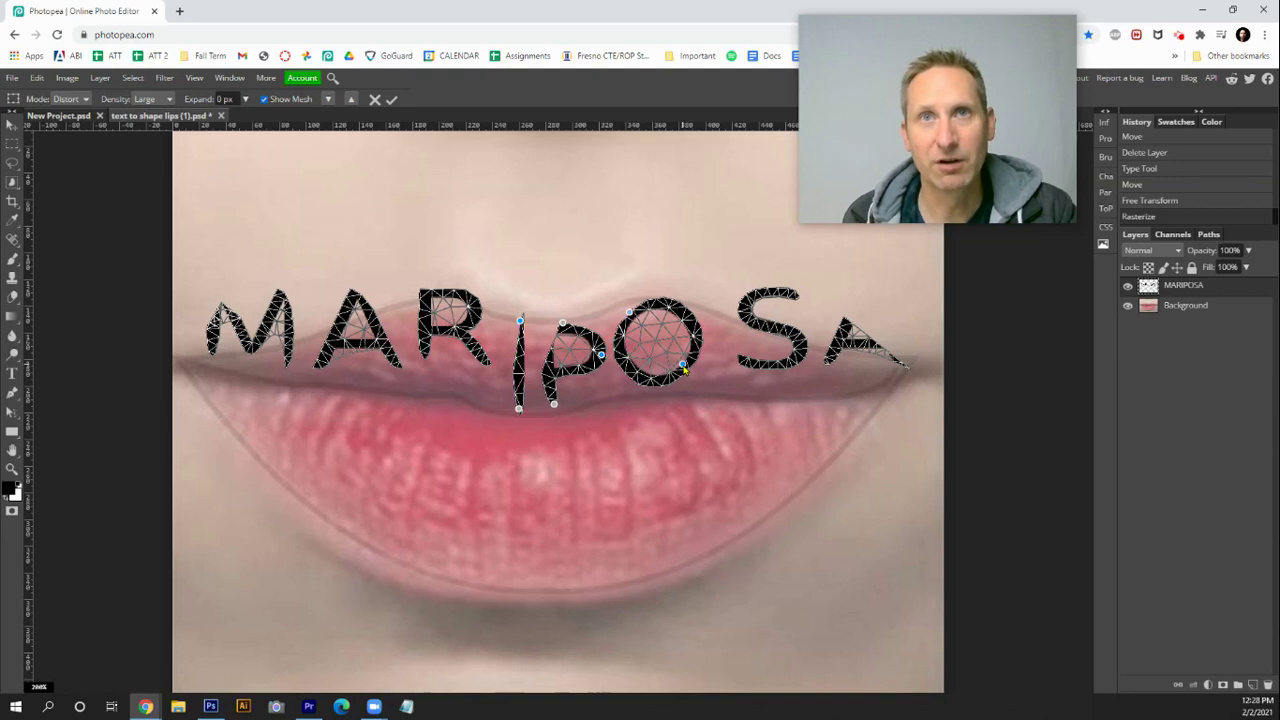
Step: Pin the O and the S and drag them lower onto the upper lip's curve
drag(685, 370, 683, 373)
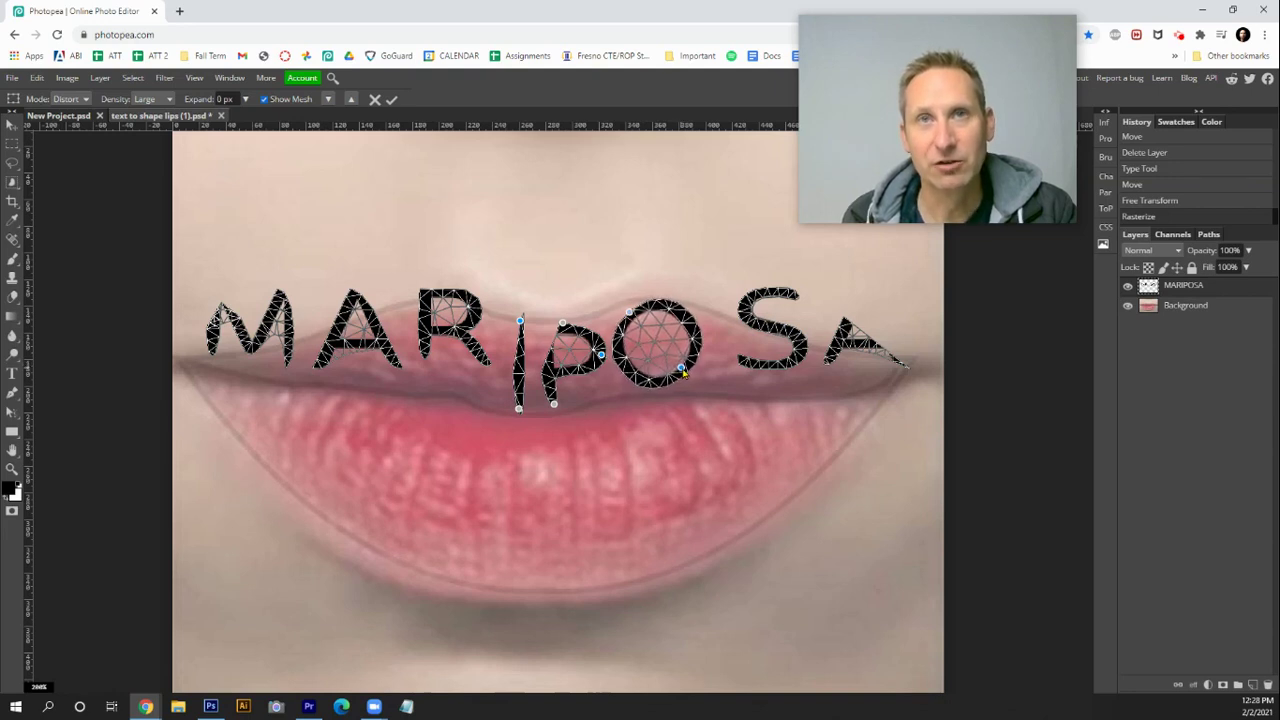
click(681, 308)
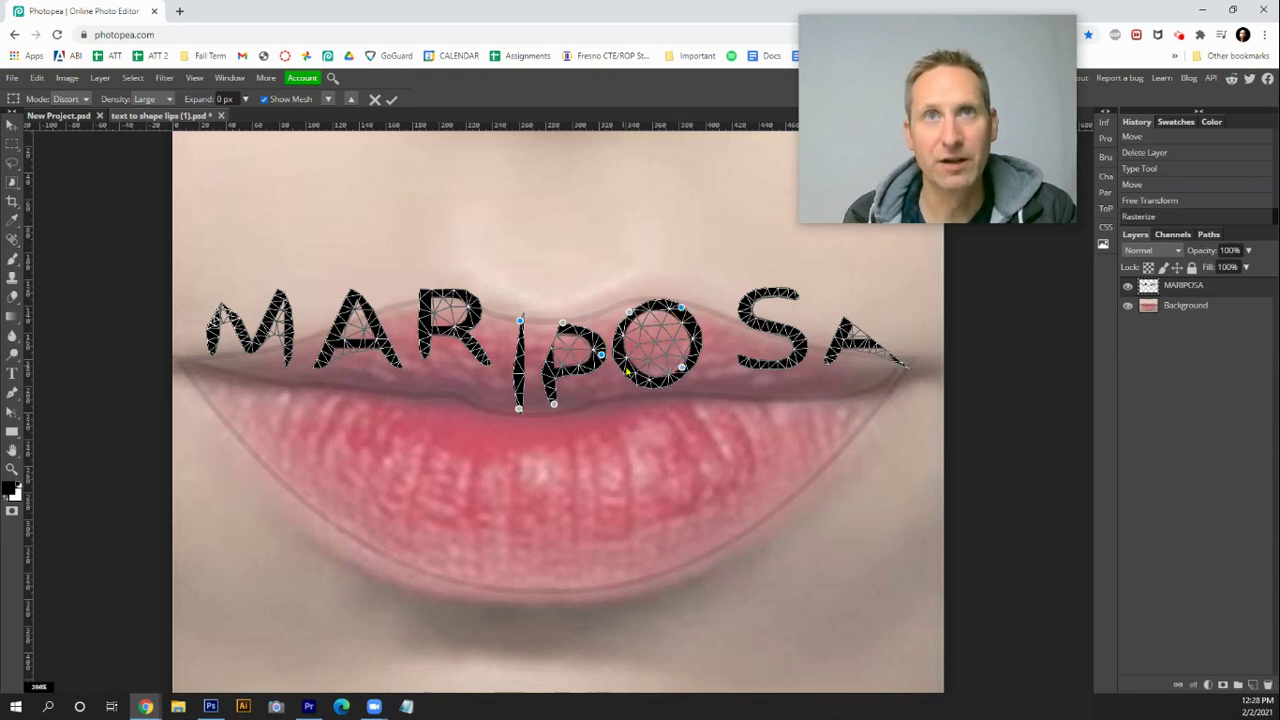
drag(627, 370, 629, 373)
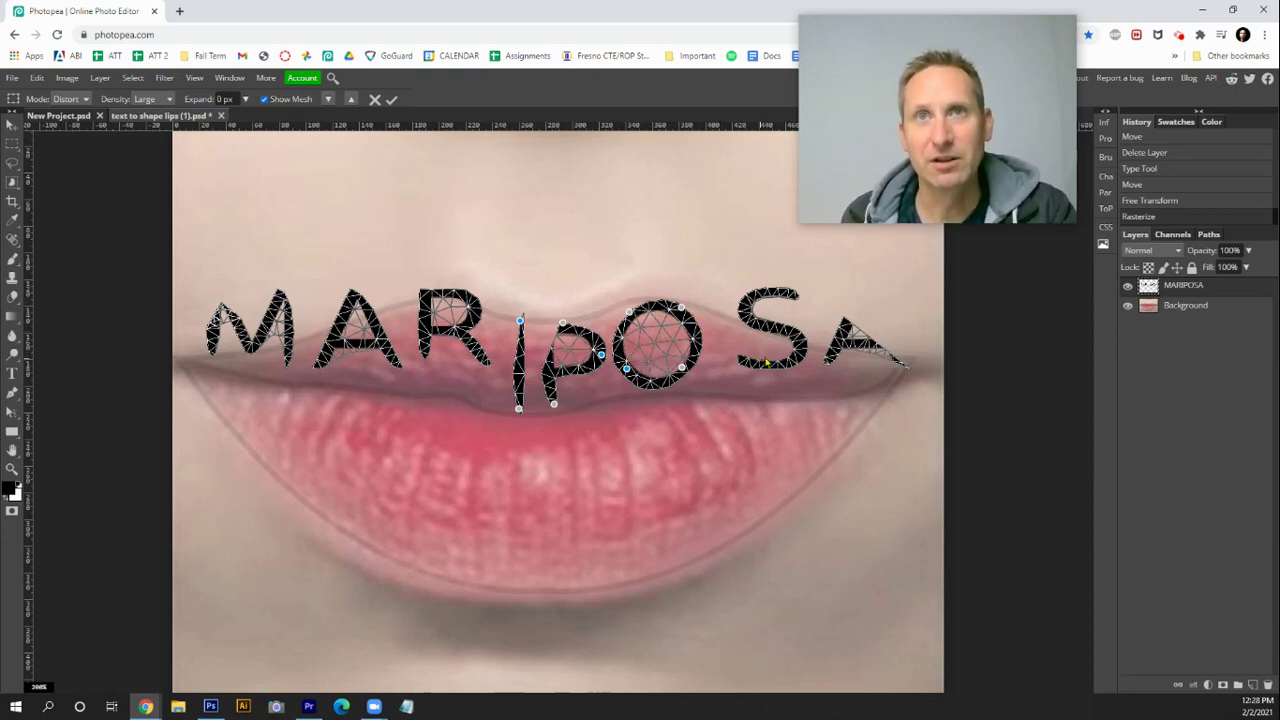
drag(743, 365, 707, 385)
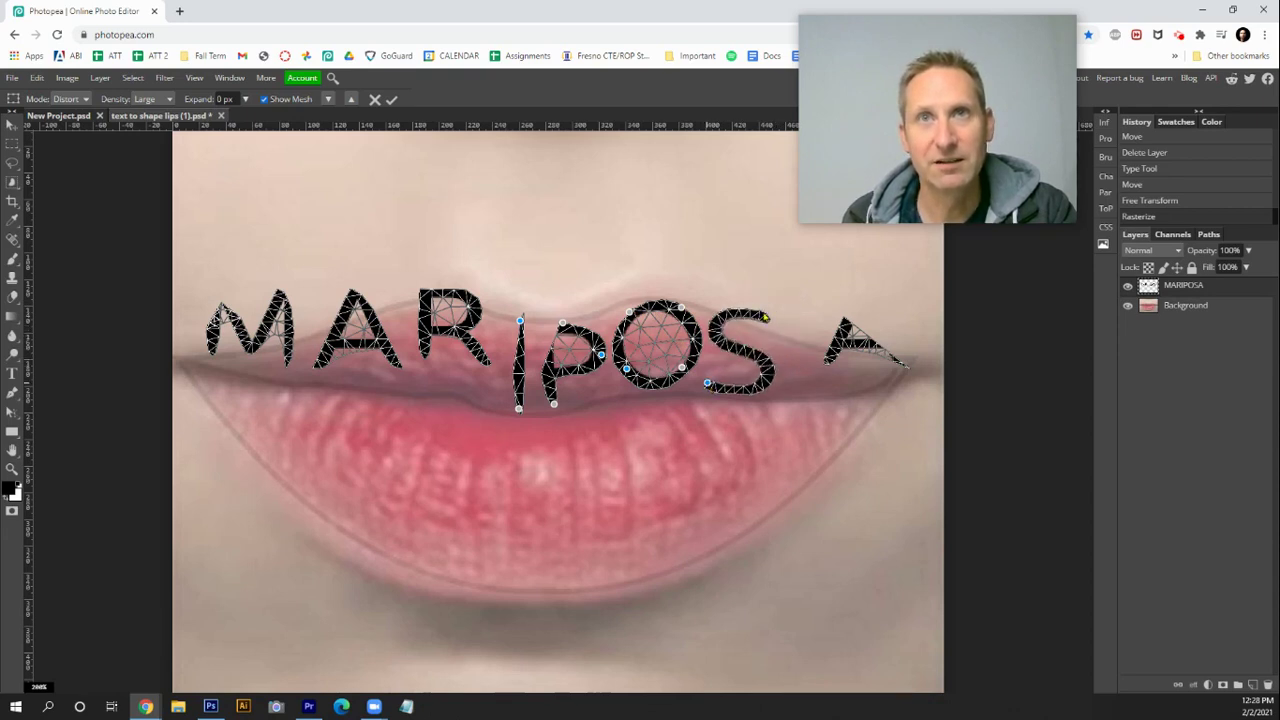
drag(765, 318, 763, 332)
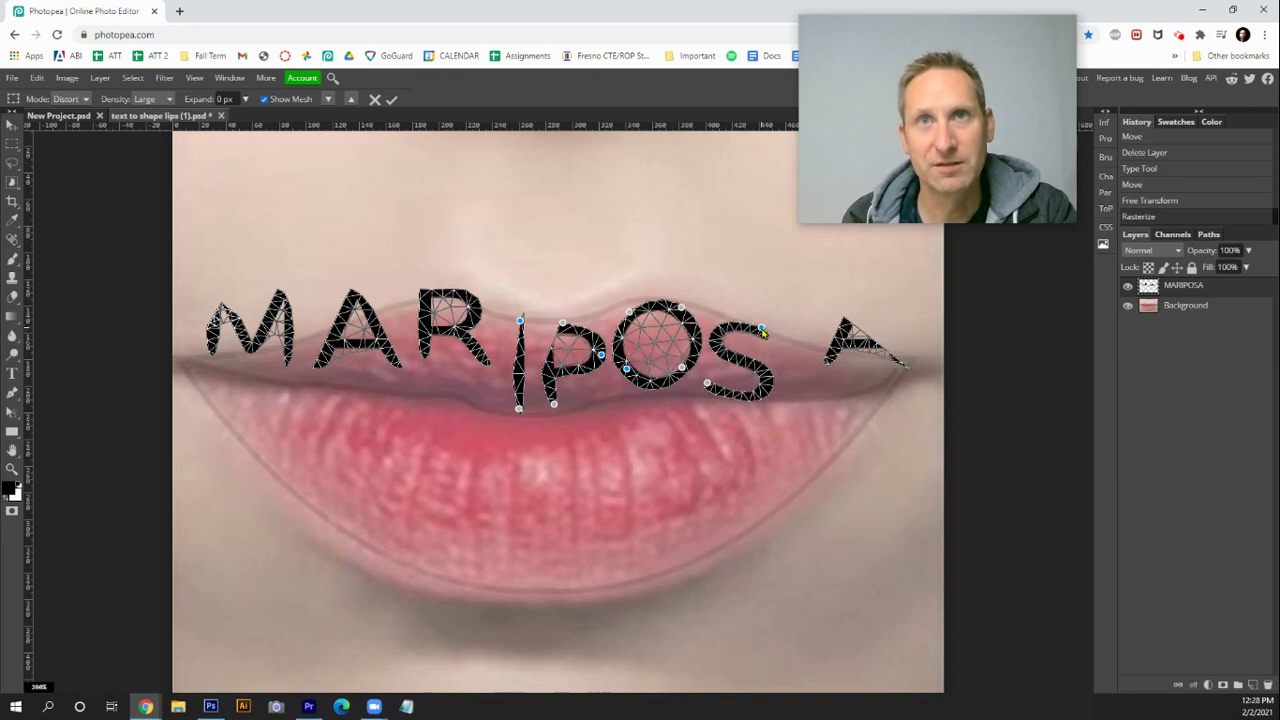
mouse_move(771, 394)
mouse_down()
mouse_move(769, 381)
mouse_move(882, 380)
mouse_up()
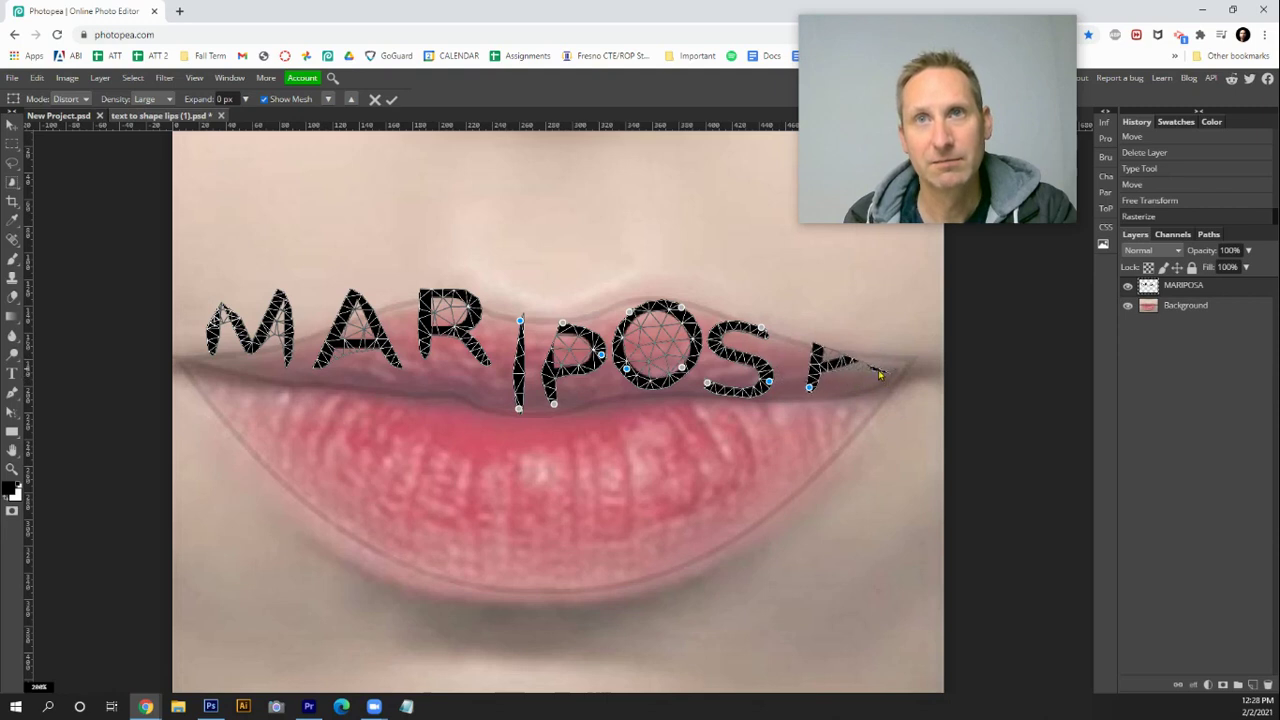
Step: Pin the last A's arm and leg and the R's leg and top, reshaping them along the lip
click(878, 369)
drag(889, 372, 900, 370)
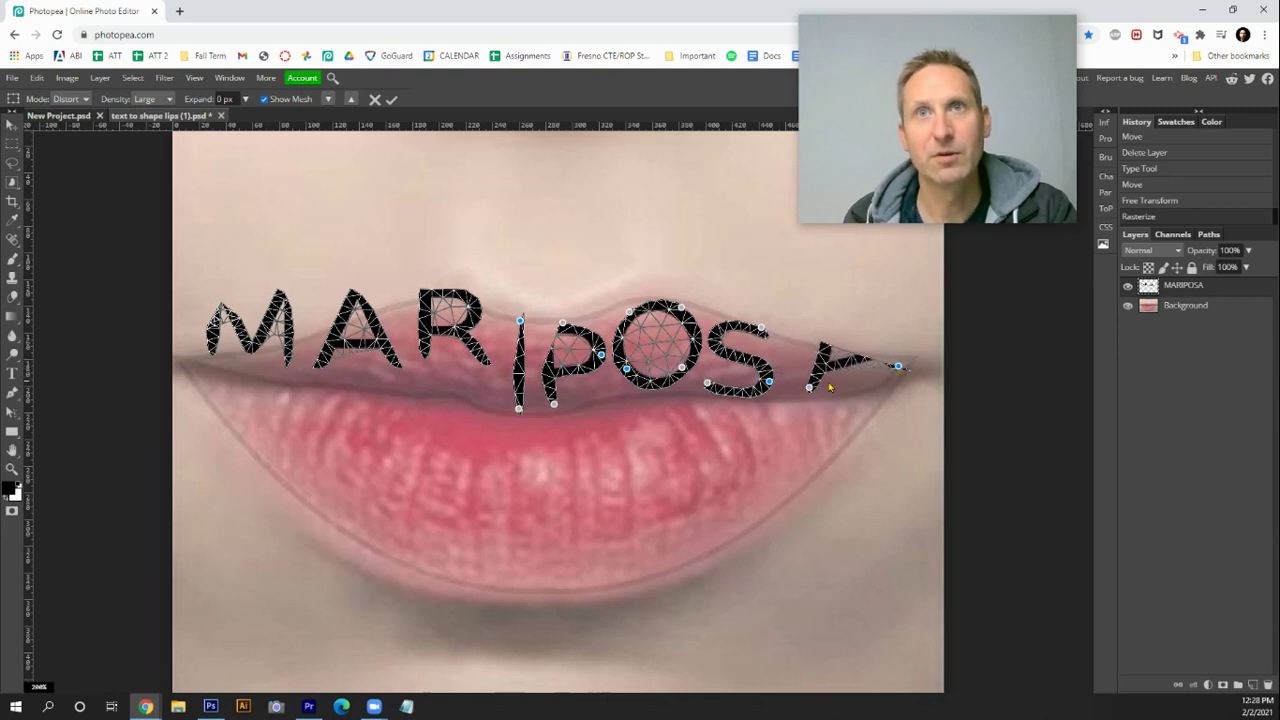
drag(810, 388, 755, 397)
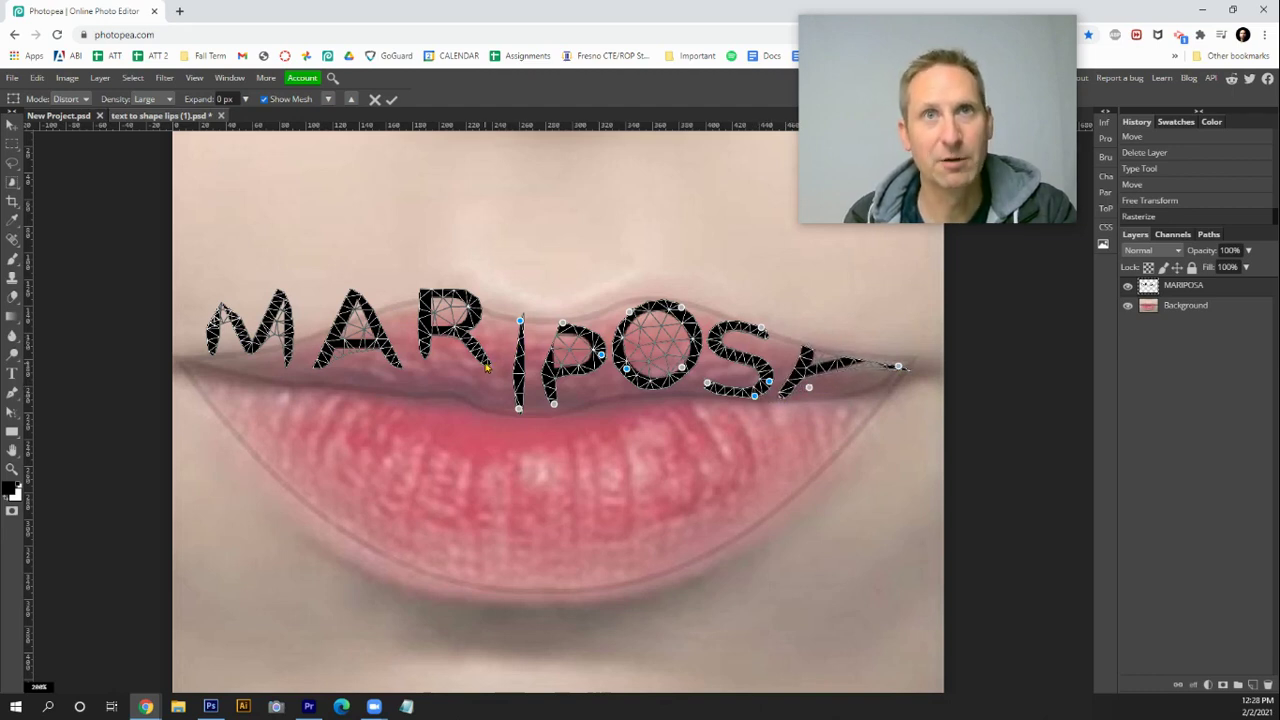
drag(486, 366, 427, 388)
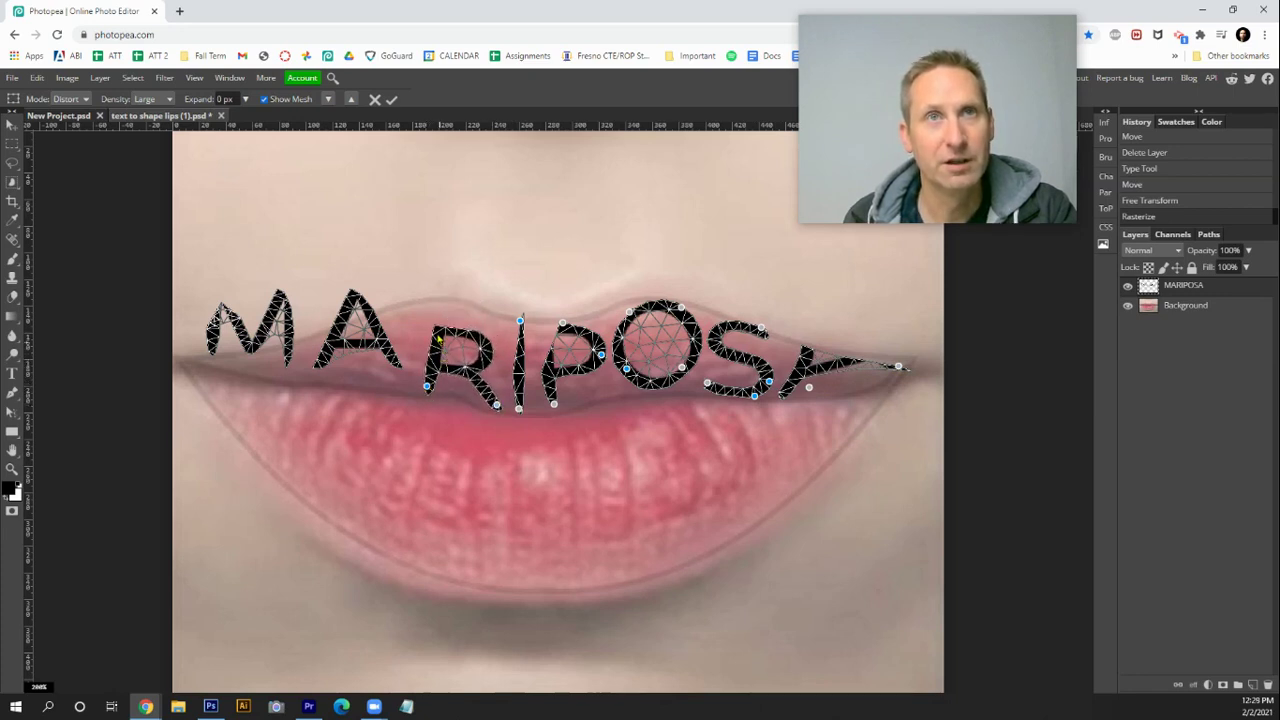
drag(438, 332, 487, 318)
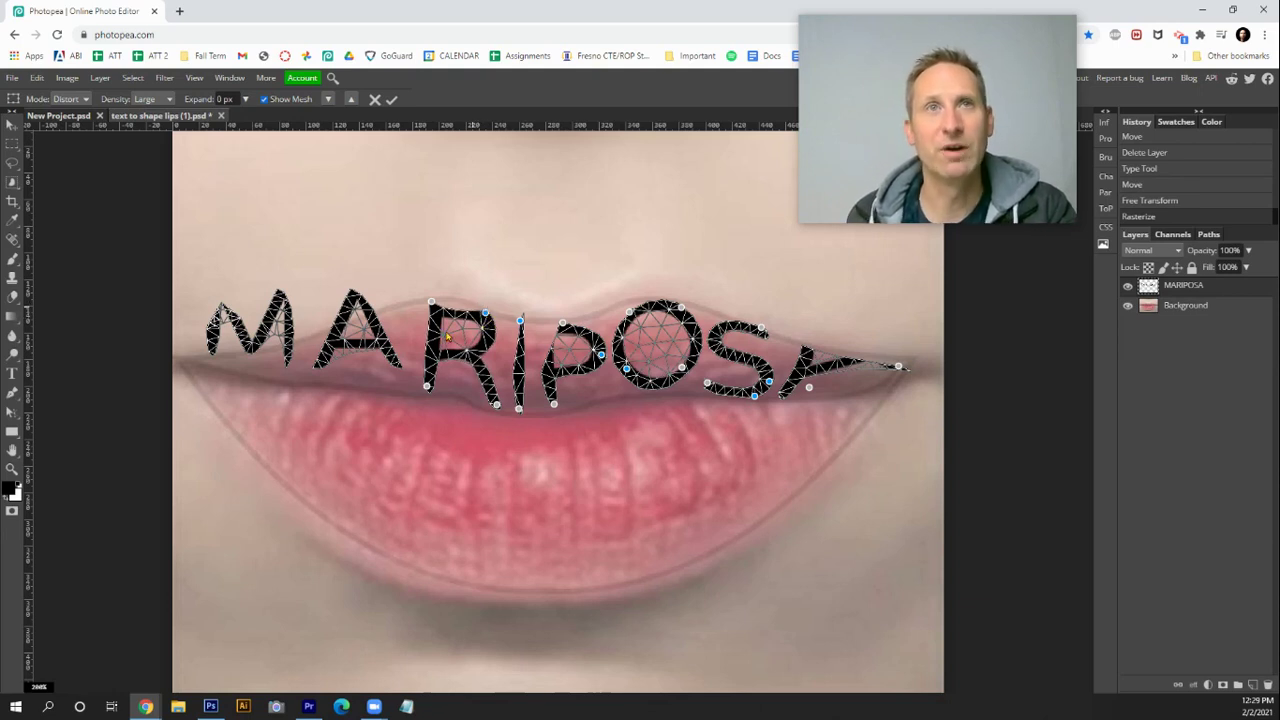
Step: Drag the first A's legs and peak and the M's strokes down toward the lip's left corner
drag(402, 373, 404, 390)
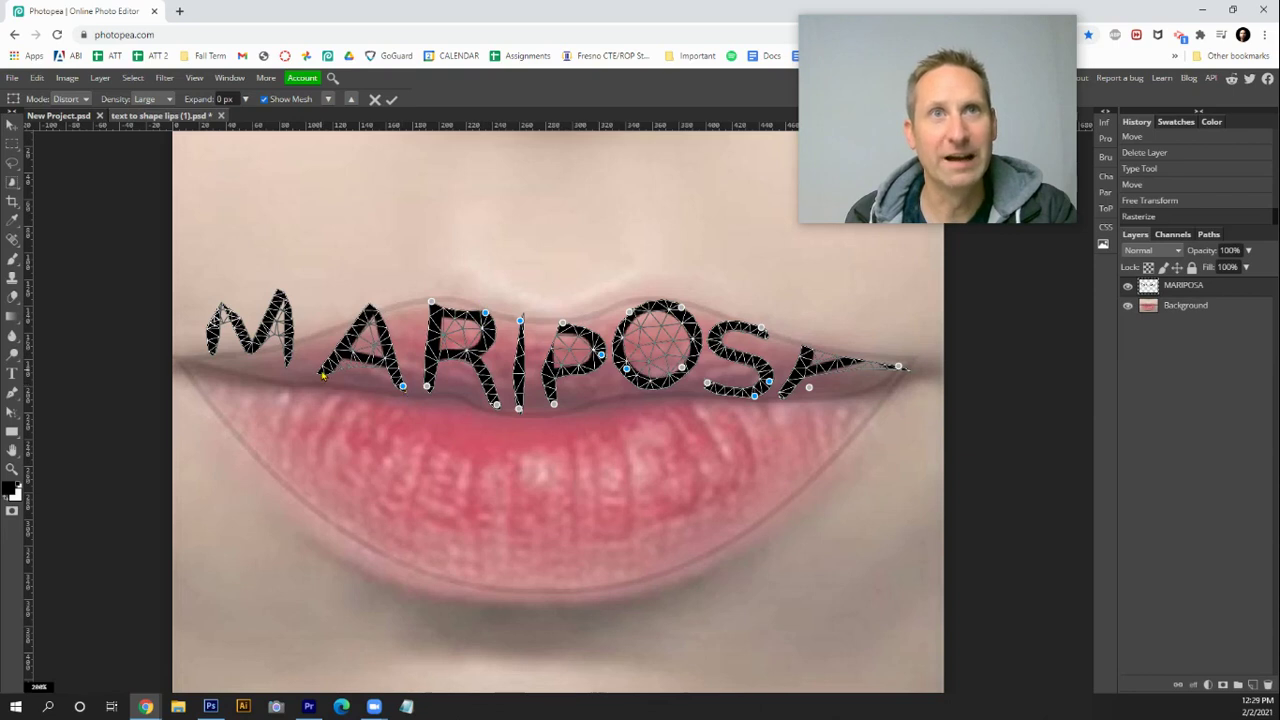
drag(322, 375, 322, 386)
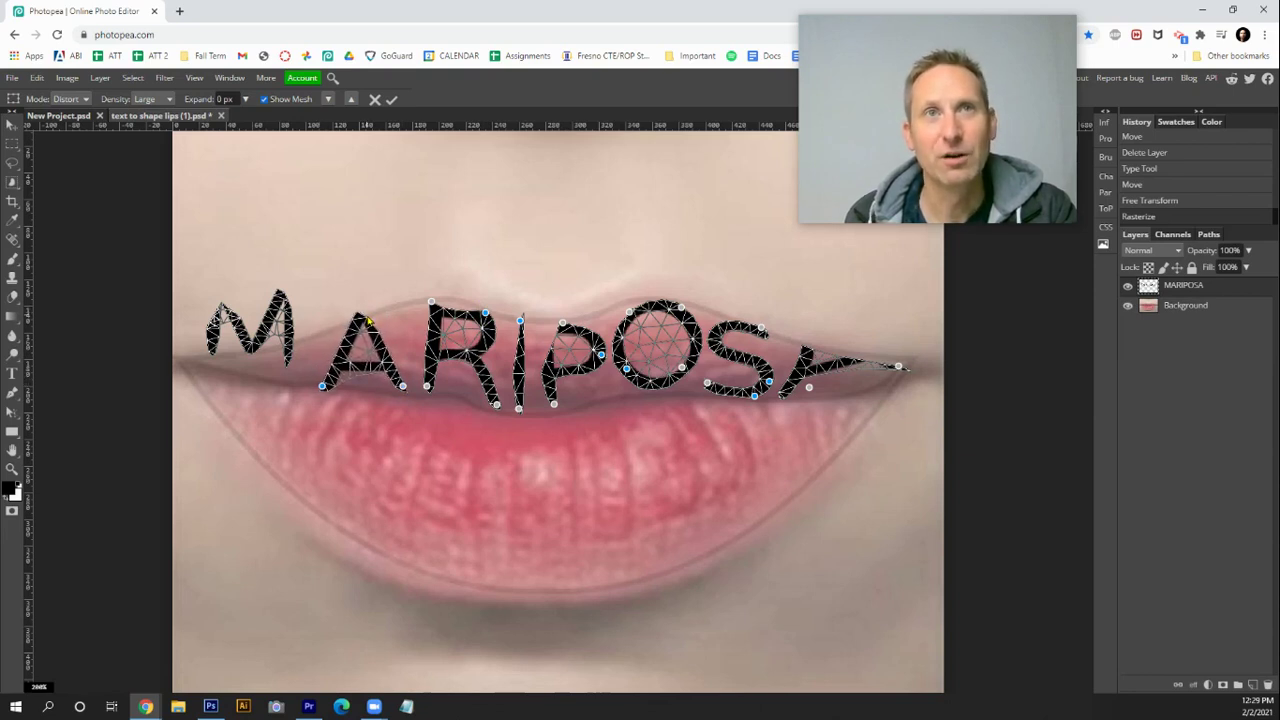
drag(363, 321, 372, 325)
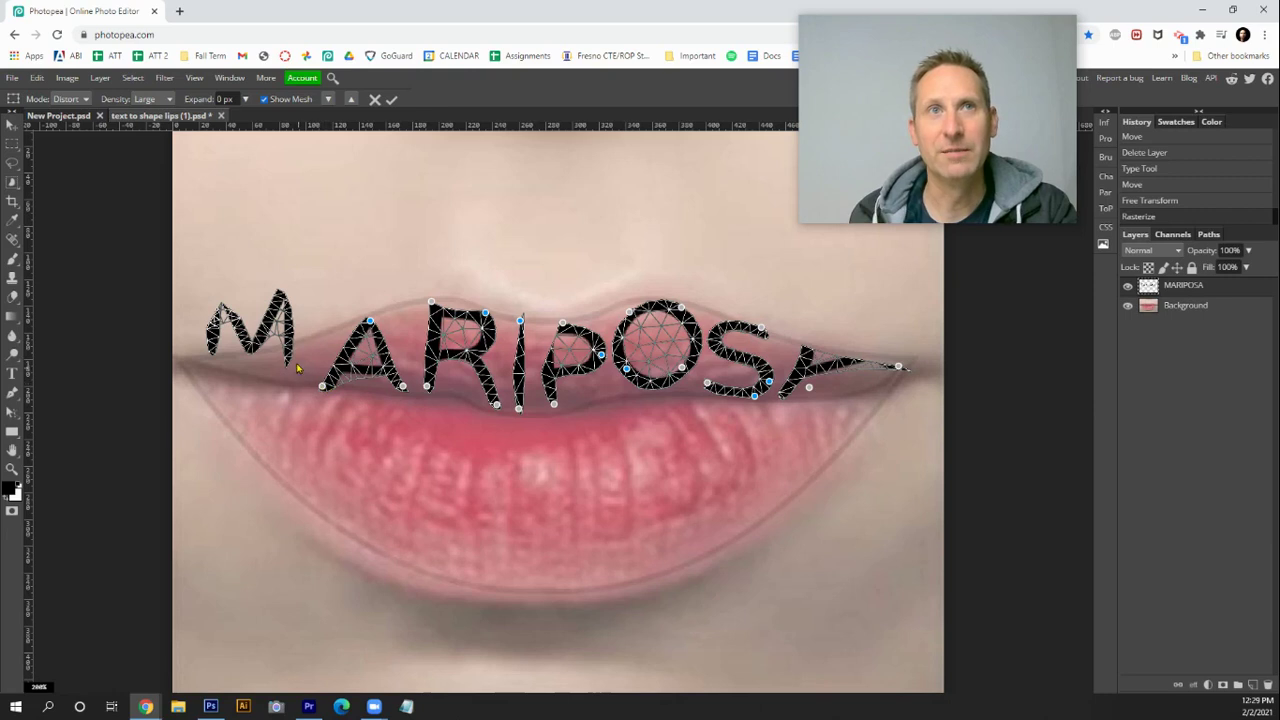
drag(288, 366, 309, 382)
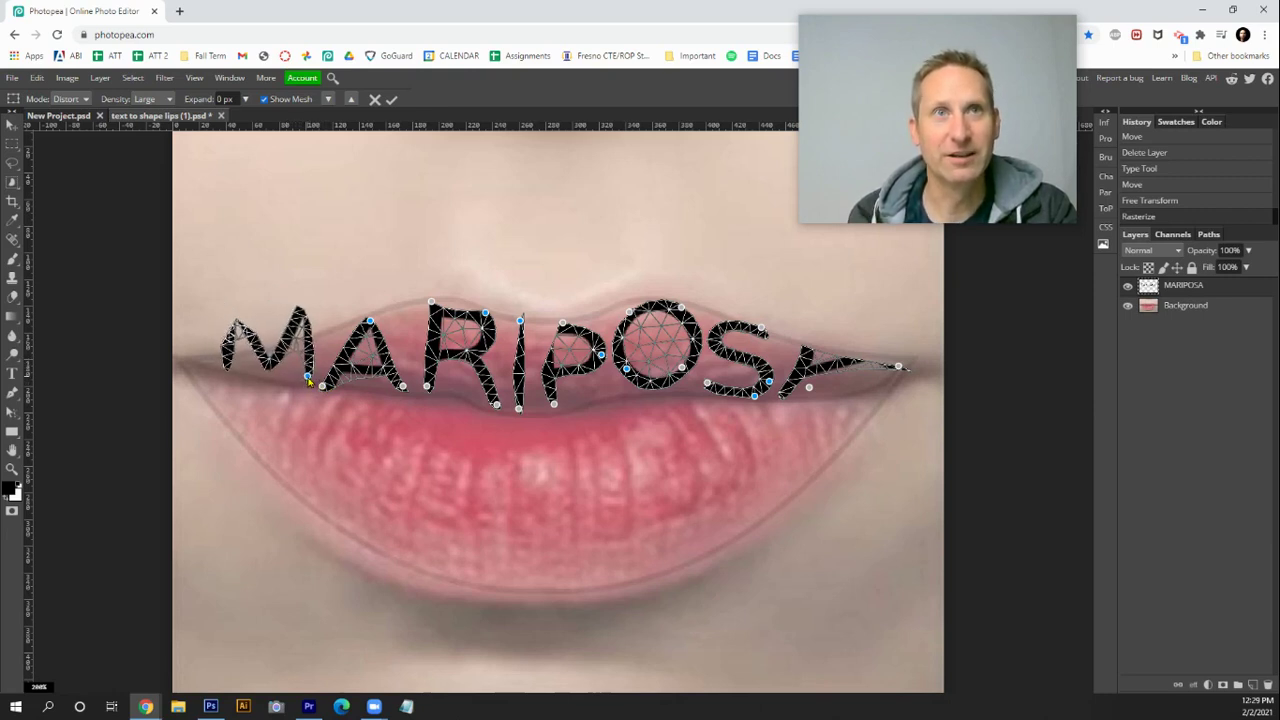
mouse_move(301, 314)
mouse_down()
mouse_move(303, 340)
mouse_move(244, 342)
mouse_move(233, 355)
mouse_up()
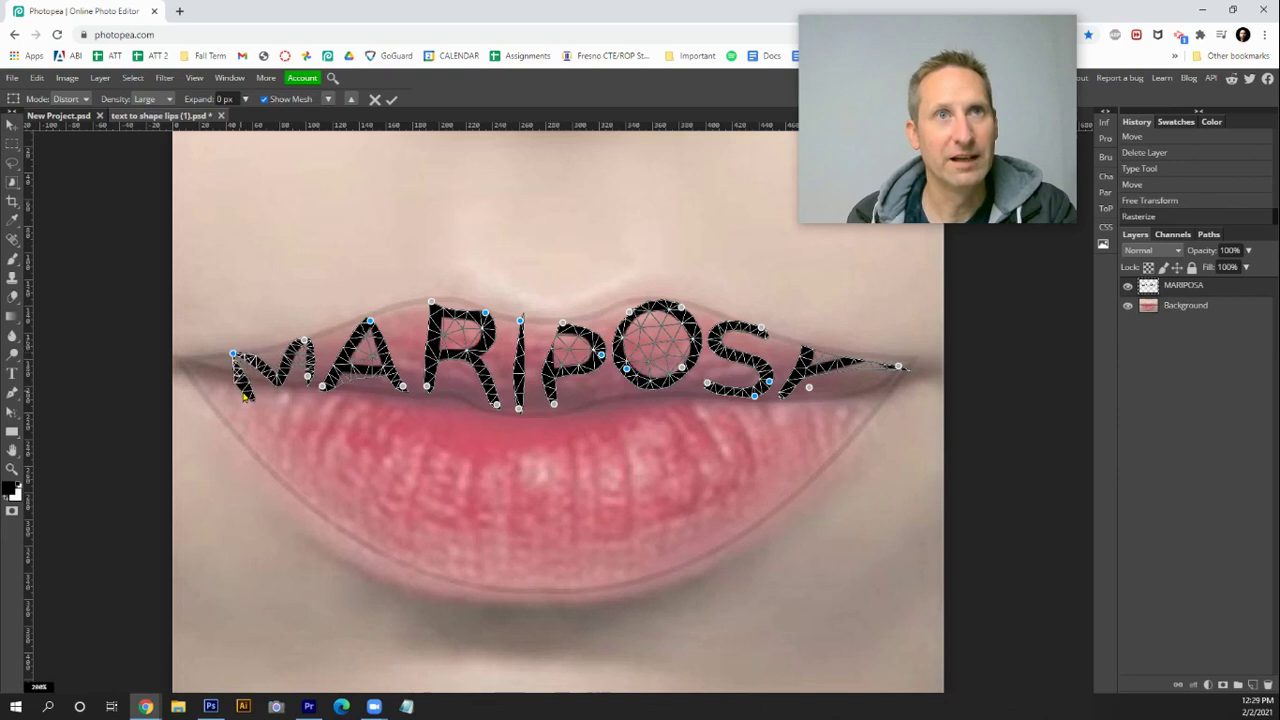
mouse_move(254, 403)
mouse_down()
mouse_move(197, 373)
mouse_move(240, 353)
mouse_up()
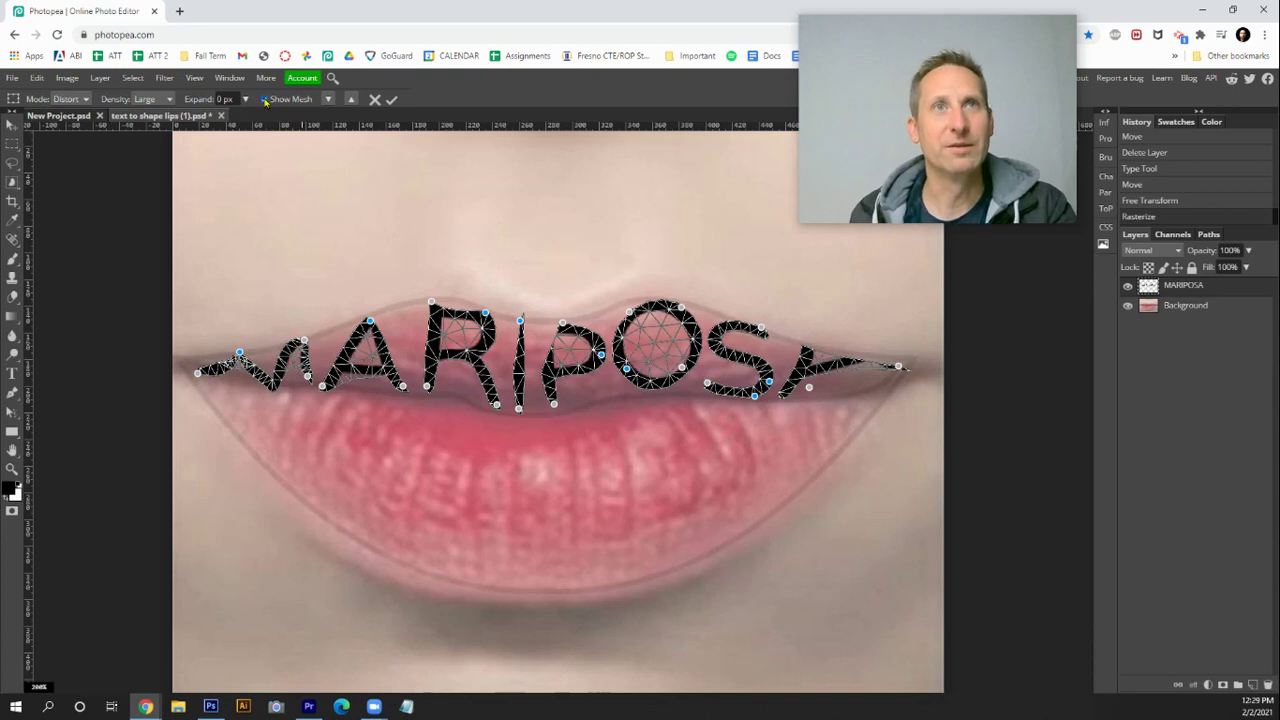
Step: Turn off Show Mesh in the Puppet Warp options bar
click(265, 99)
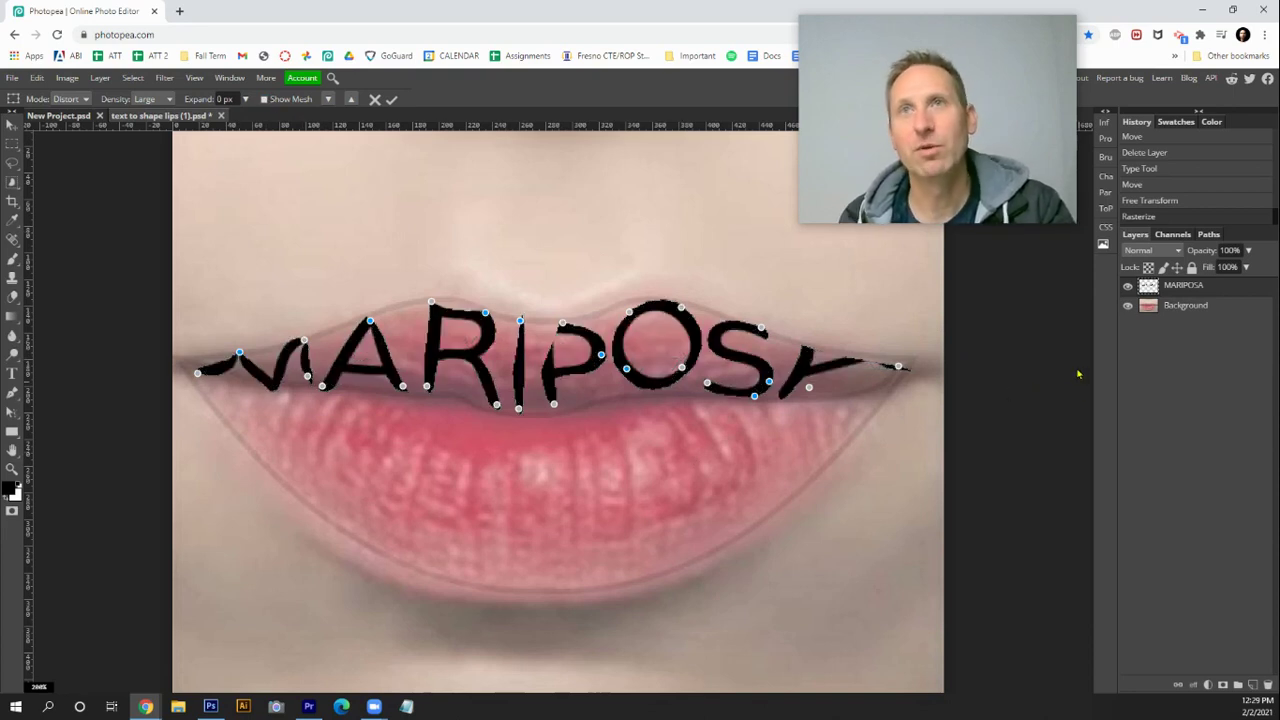